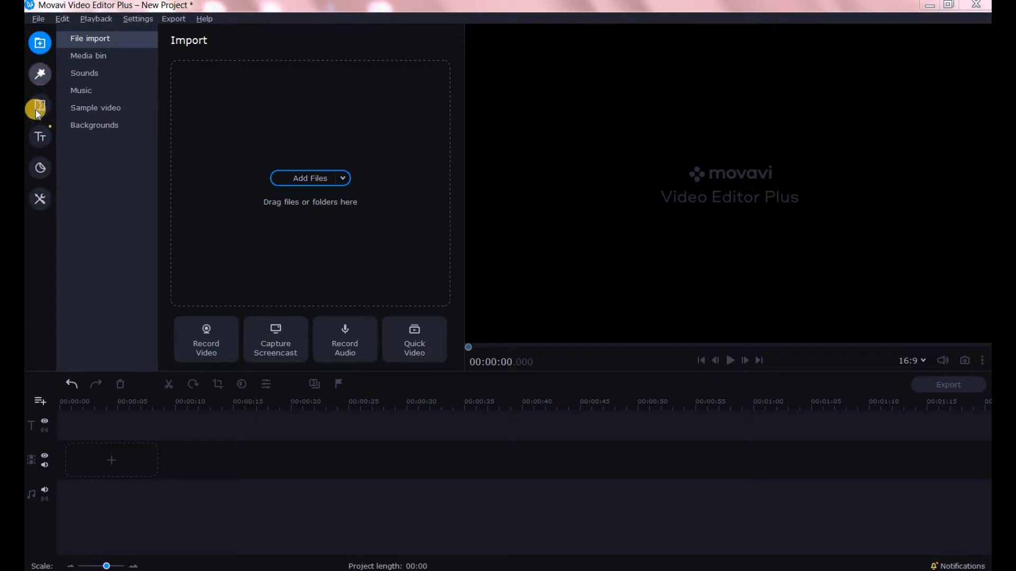
Look through the Filters, Transitions, Titles, Stickers and All Tools sections in turn
{"action": "left_click", "coordinate": [40, 76]}
{"action": "left_click", "coordinate": [40, 105]}
{"action": "left_click", "coordinate": [40, 137]}
{"action": "left_click", "coordinate": [41, 167]}
{"action": "left_click", "coordinate": [40, 198]}
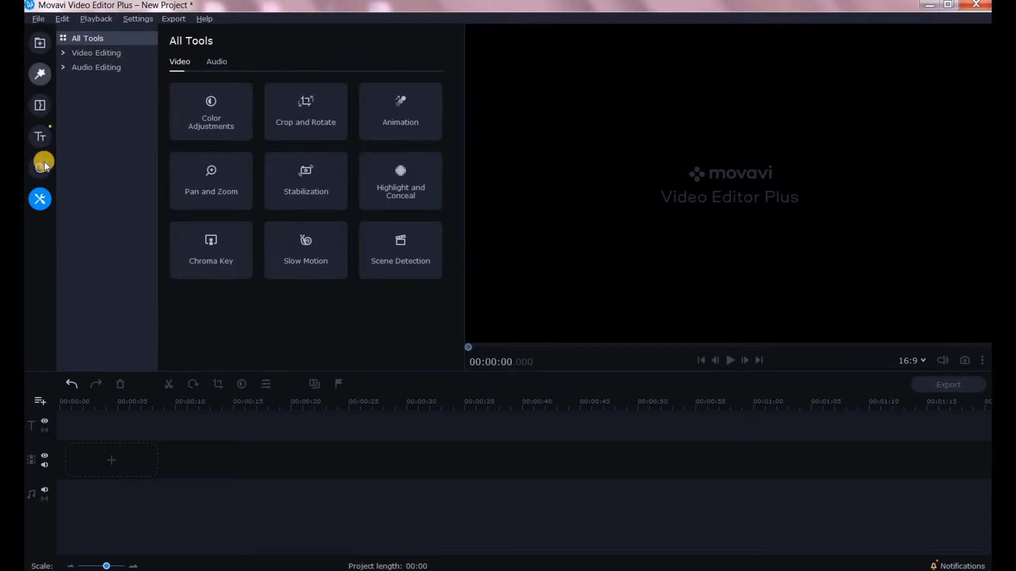
Return to file import, view the media file chooser, and close it without adding a file
{"action": "left_click", "coordinate": [41, 44]}
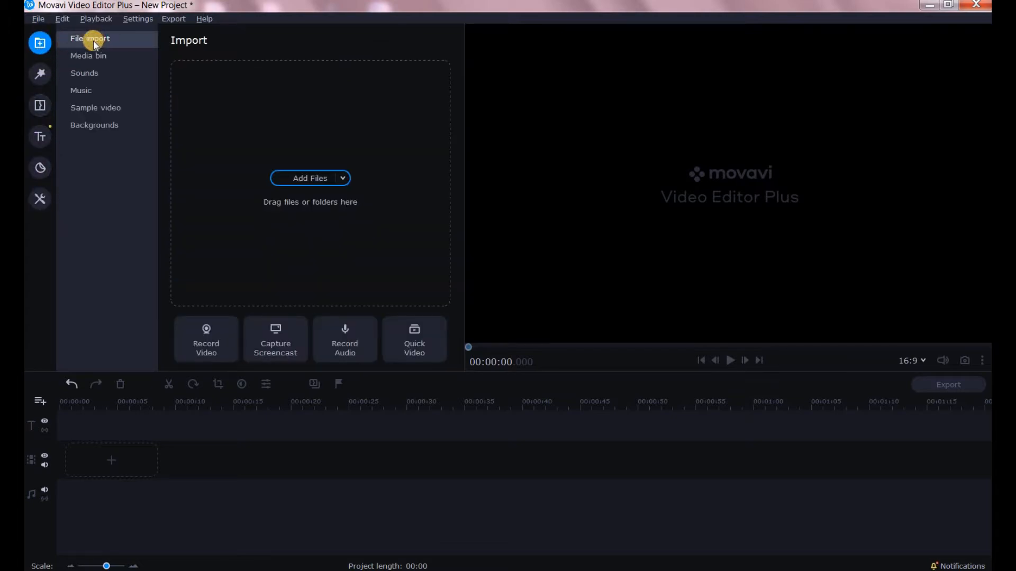
{"action": "left_click", "coordinate": [318, 183]}
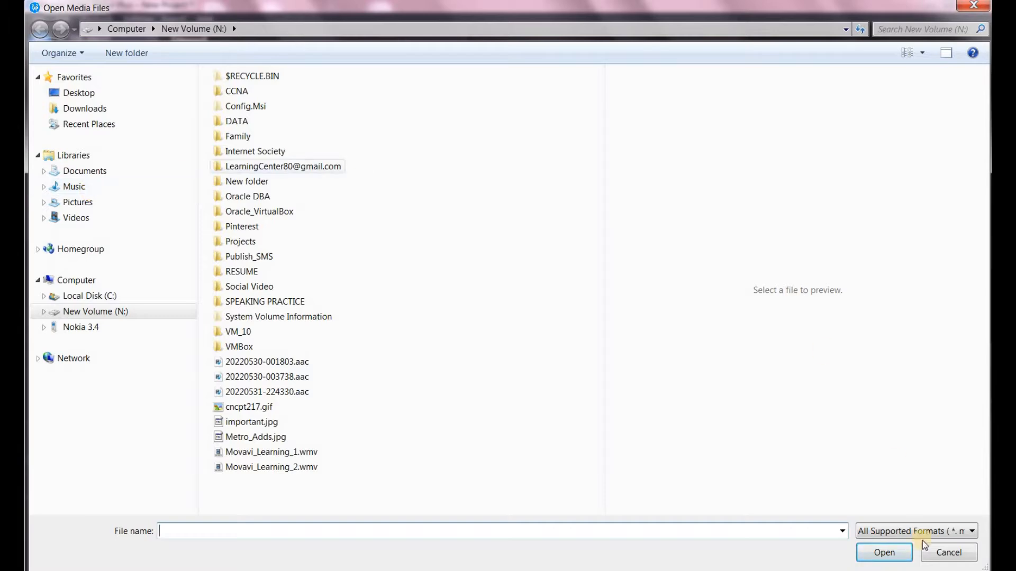
{"action": "left_click", "coordinate": [949, 552]}
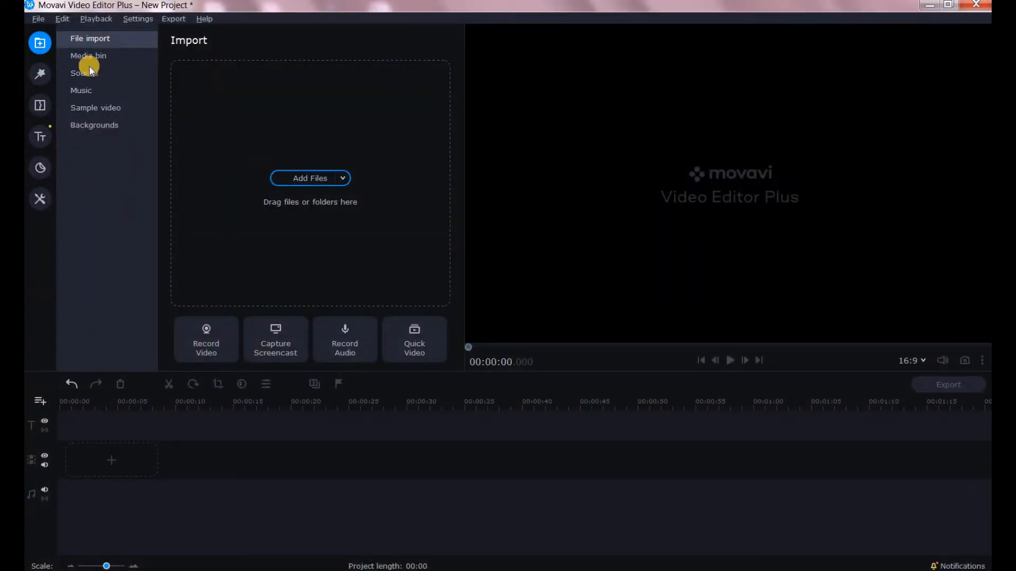
Browse the Retro, Light leaks and Color filters categories, previewing the Boudin and Bonnard color filters
{"action": "left_click", "coordinate": [42, 72]}
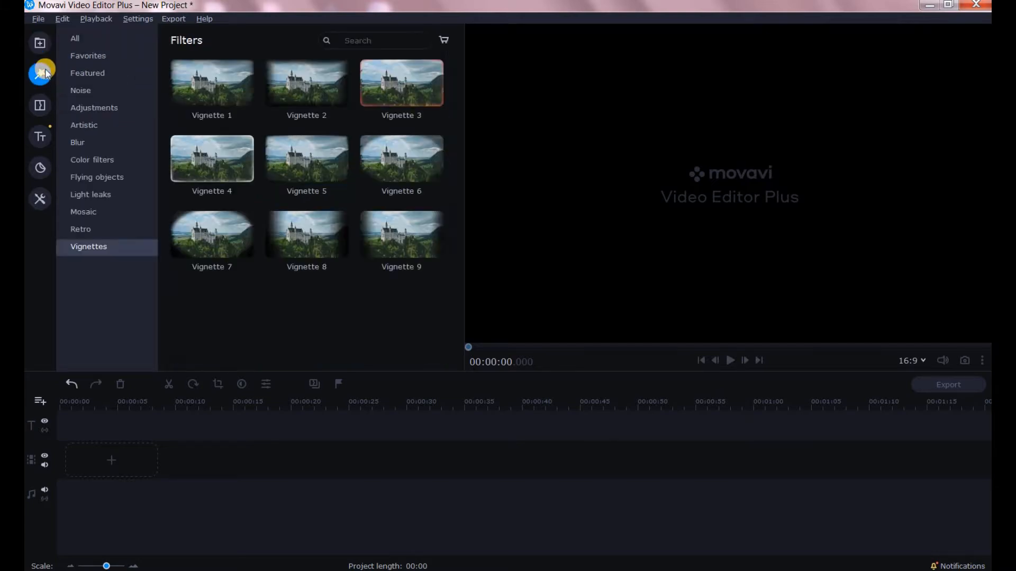
{"action": "left_click", "coordinate": [93, 224]}
{"action": "left_click", "coordinate": [86, 194]}
{"action": "left_click", "coordinate": [86, 162]}
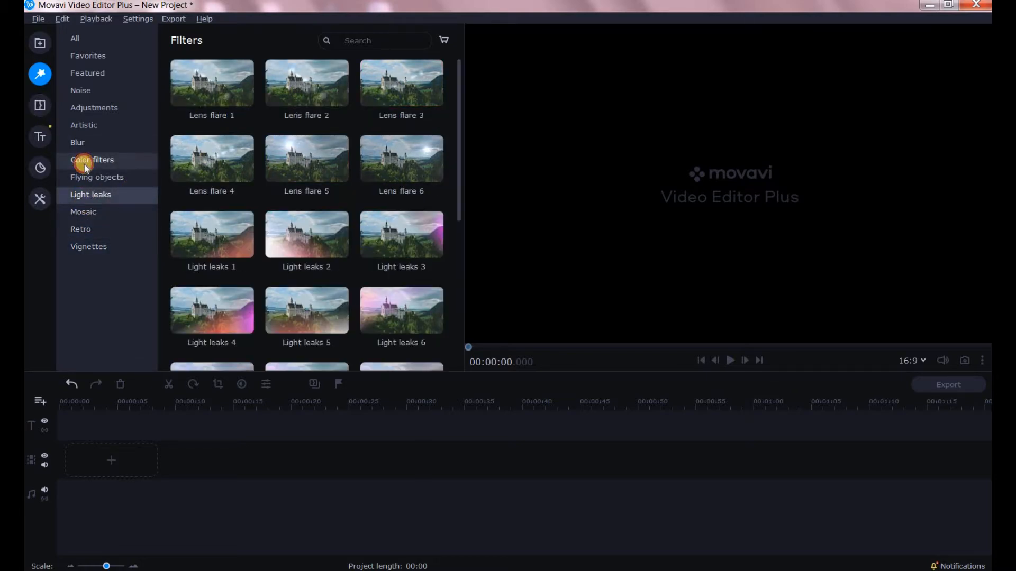
{"action": "left_click", "coordinate": [315, 142]}
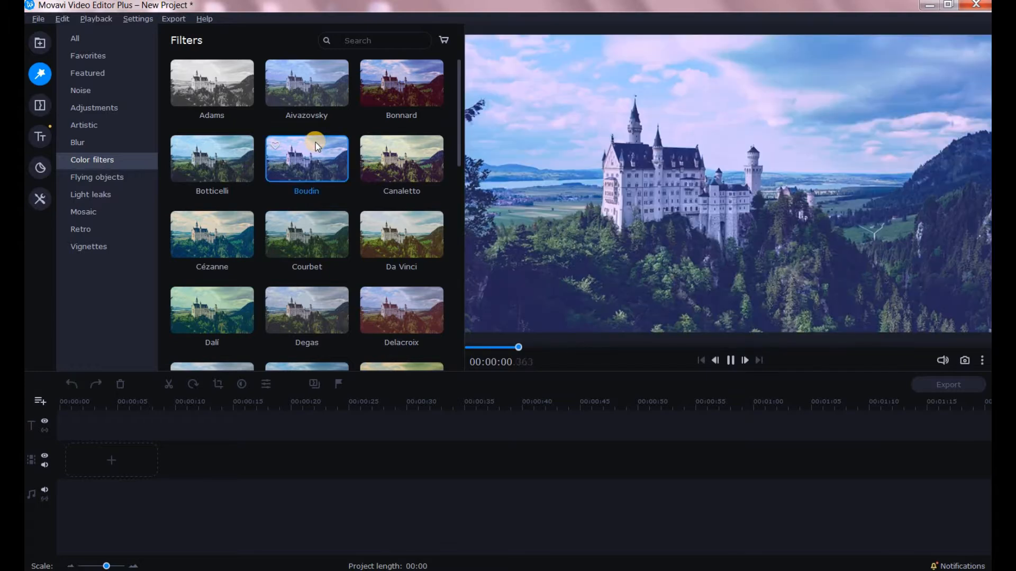
{"action": "left_click", "coordinate": [393, 99]}
Preview the vertical Flip and Fish Eye - reduce filters from the Adjustments category
{"action": "left_click", "coordinate": [101, 107]}
{"action": "left_click", "coordinate": [312, 167]}
{"action": "left_click", "coordinate": [306, 88]}
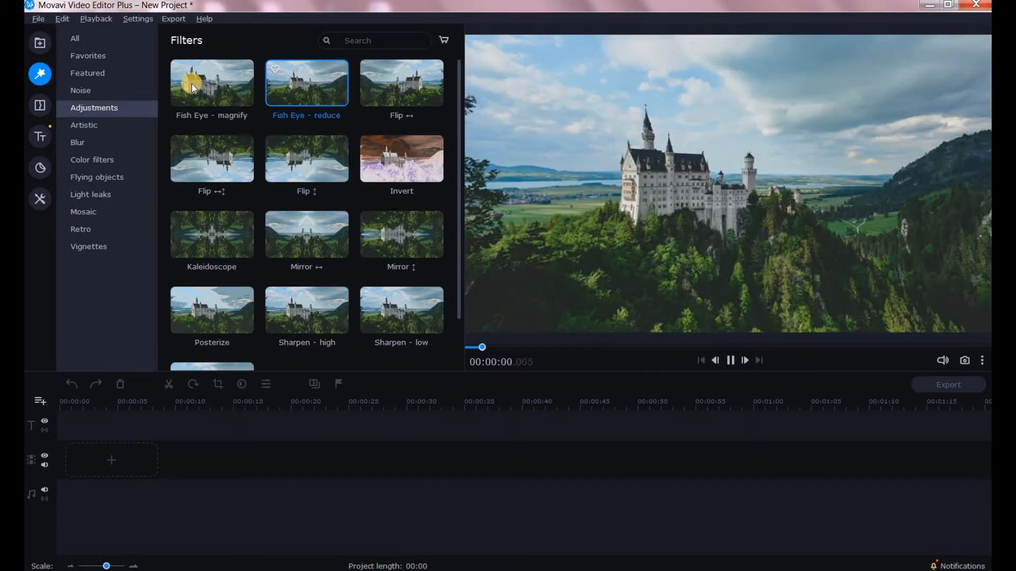
Preview the featured filters Glass mosaic, Broken lens, Pop art - 4 tiles, Paper planes and Halftone - color
{"action": "left_click", "coordinate": [106, 73]}
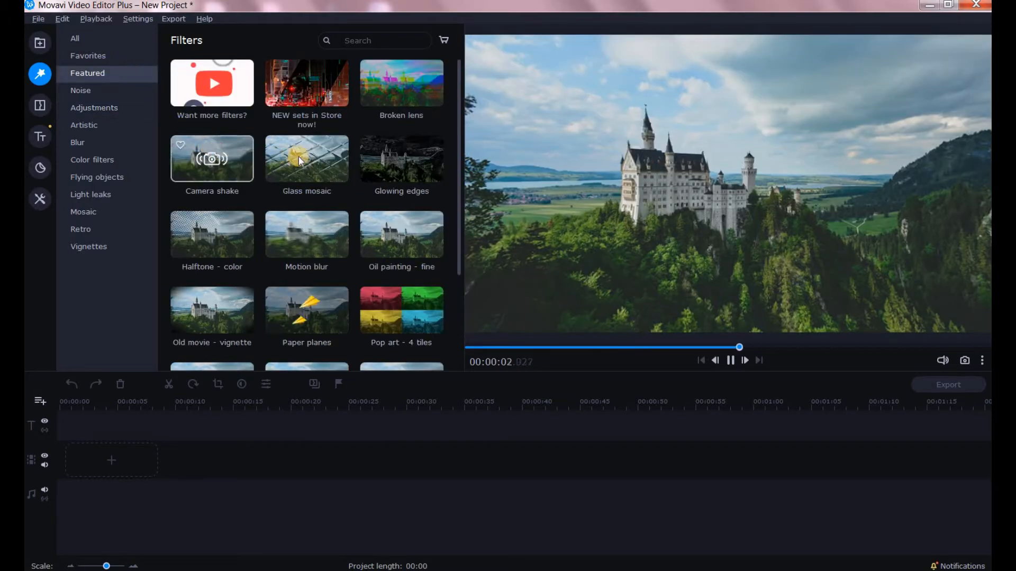
{"action": "left_click", "coordinate": [298, 157]}
{"action": "left_click", "coordinate": [389, 90]}
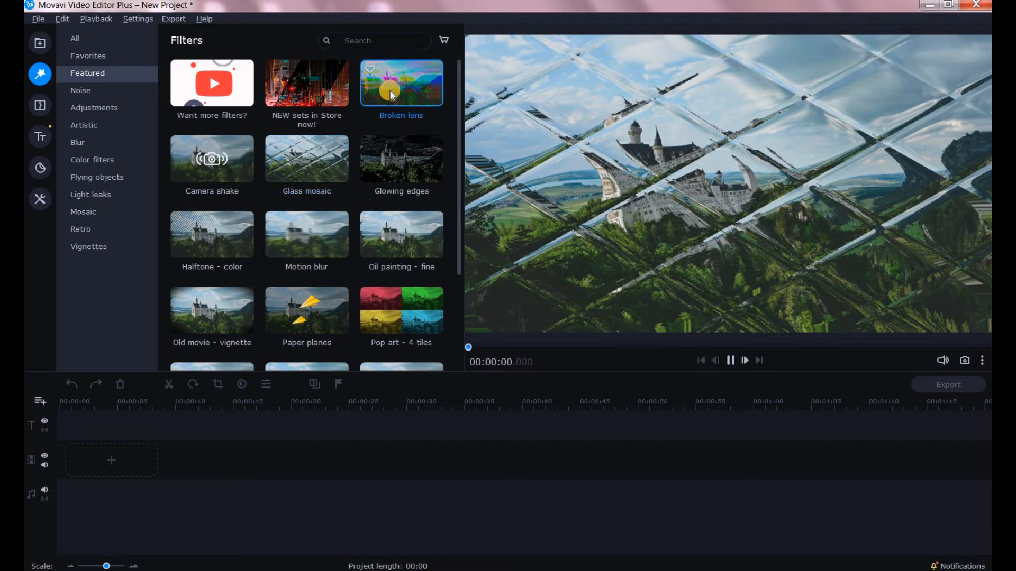
{"action": "left_click", "coordinate": [411, 291]}
{"action": "left_click", "coordinate": [293, 316]}
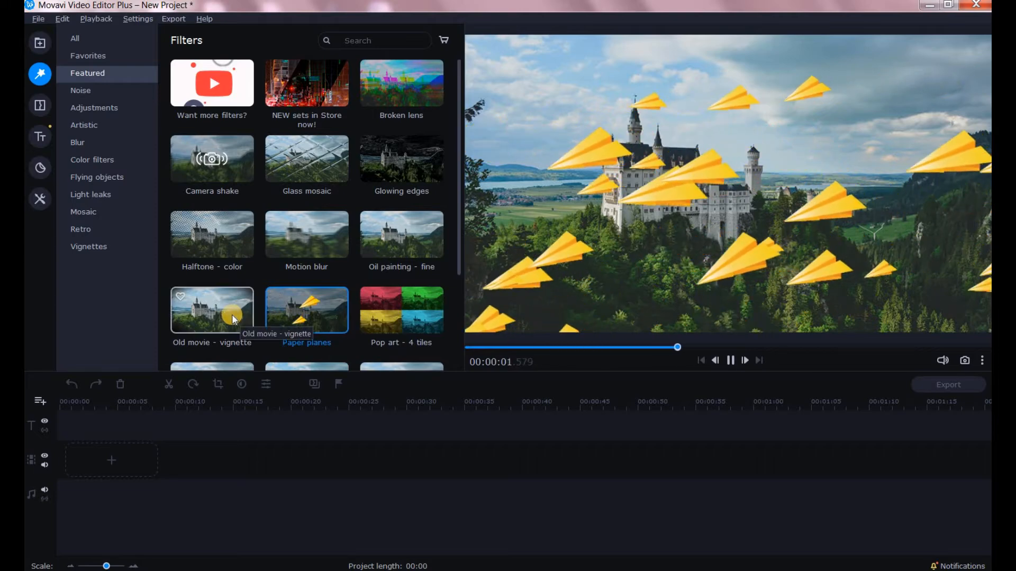
{"action": "left_click", "coordinate": [226, 247]}
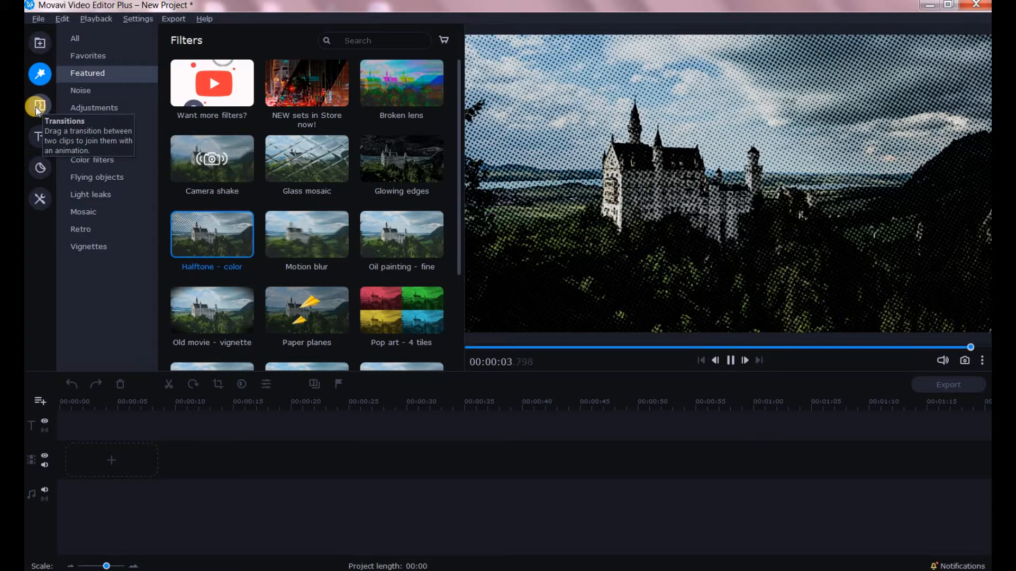
Preview the Blur in, Blur in-out and Blur out transitions
{"action": "left_click", "coordinate": [39, 106]}
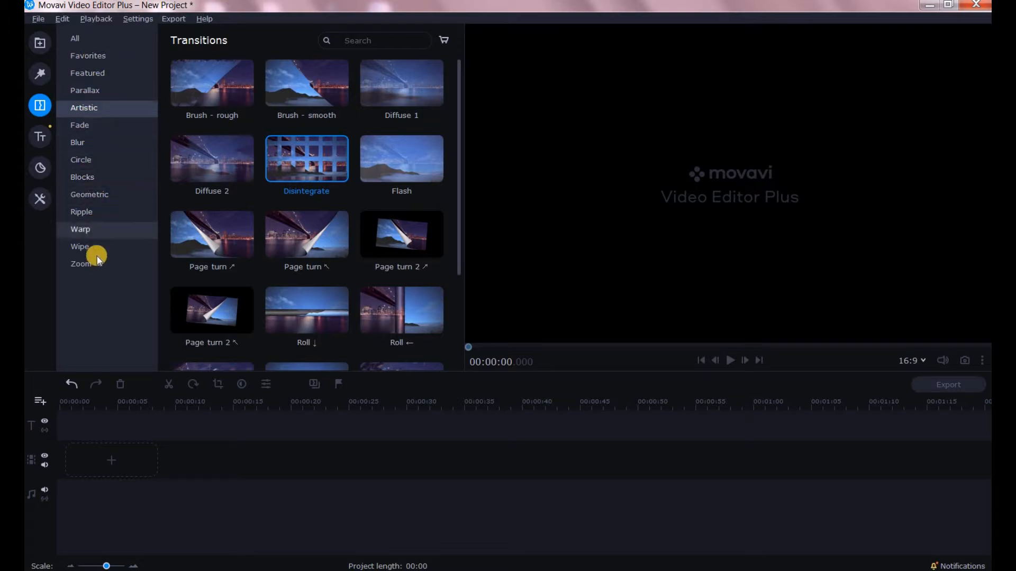
{"action": "left_click", "coordinate": [80, 146]}
{"action": "left_click", "coordinate": [212, 97]}
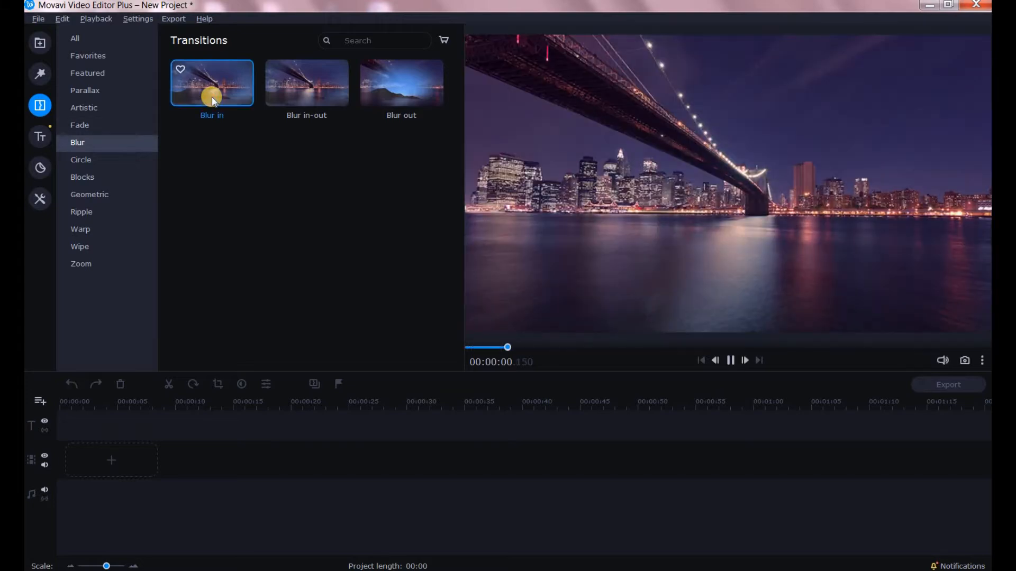
{"action": "left_click", "coordinate": [291, 96]}
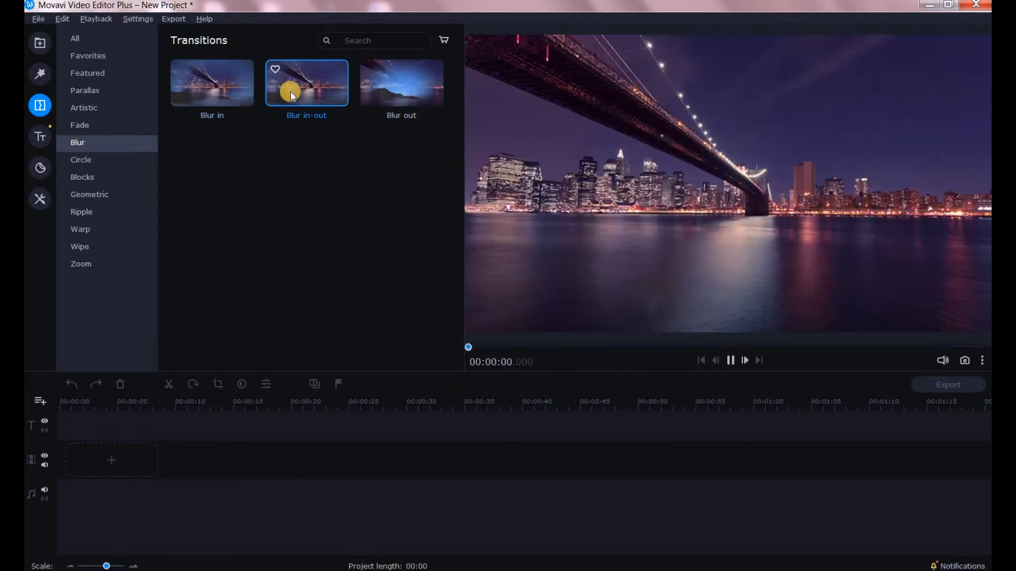
{"action": "left_click", "coordinate": [397, 89]}
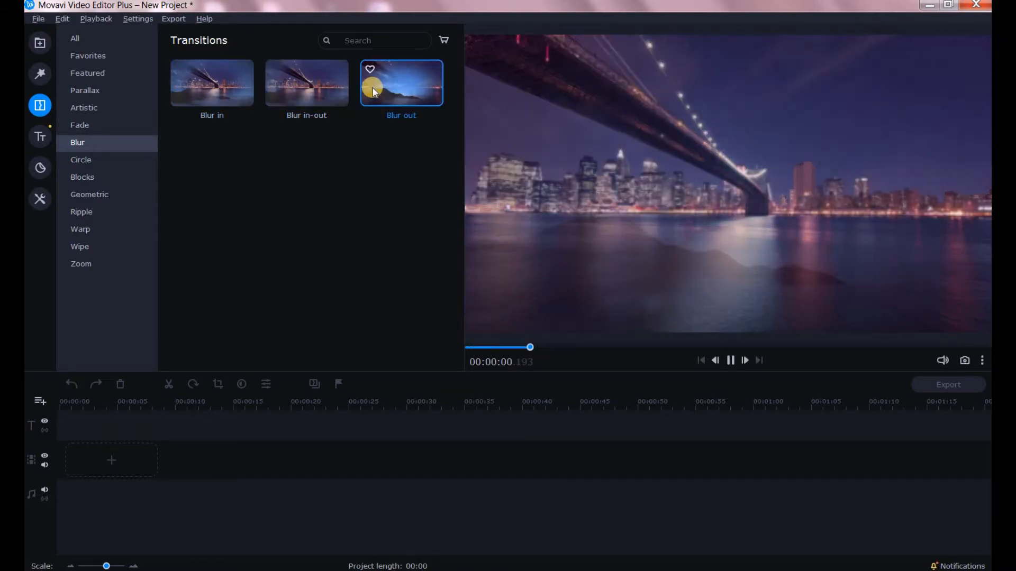
Preview the diagonal and upward Gradient transitions and Ken Burns - sharp from the Fade category
{"action": "left_click", "coordinate": [106, 124]}
{"action": "left_click", "coordinate": [222, 143]}
{"action": "left_click", "coordinate": [295, 229]}
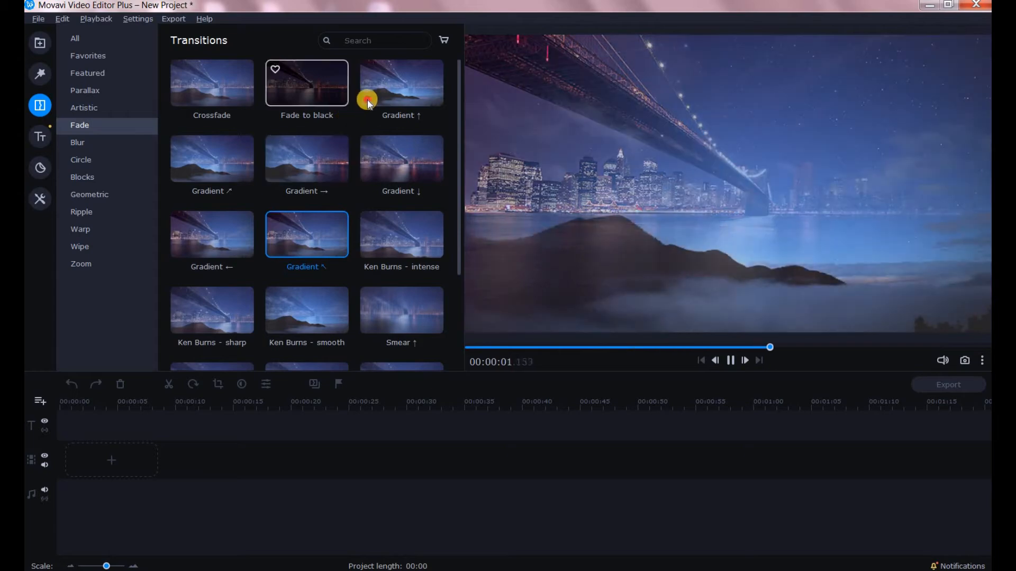
{"action": "left_click", "coordinate": [369, 101]}
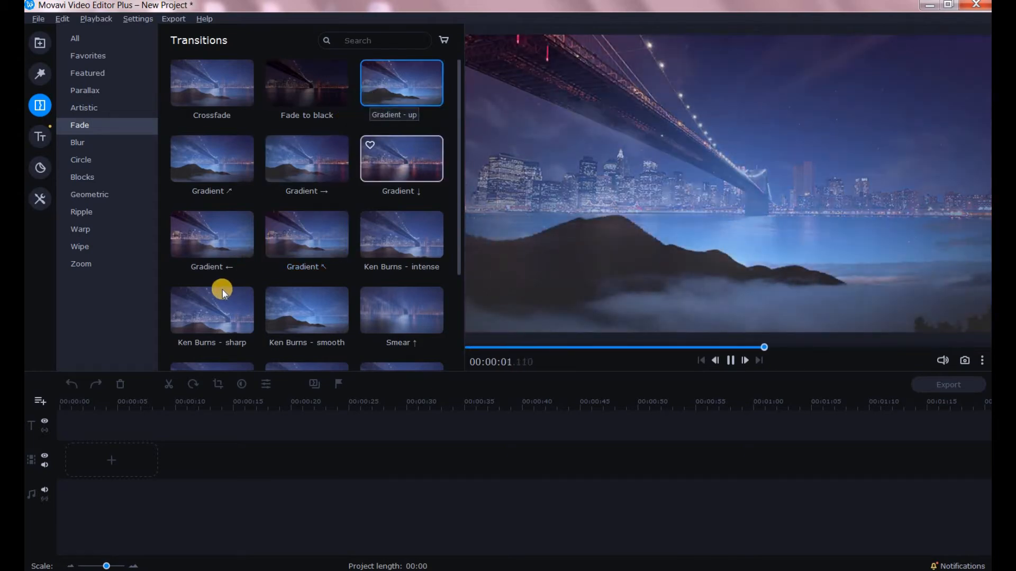
{"action": "left_click", "coordinate": [223, 290]}
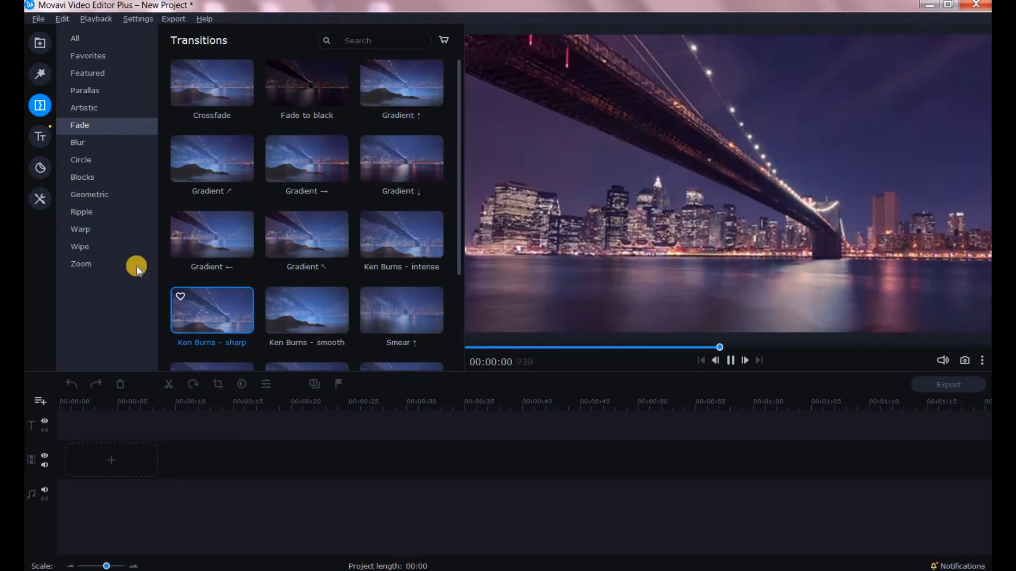
Preview the Matrix - med blocks and Pieces transitions from the Blocks category
{"action": "left_click", "coordinate": [97, 183]}
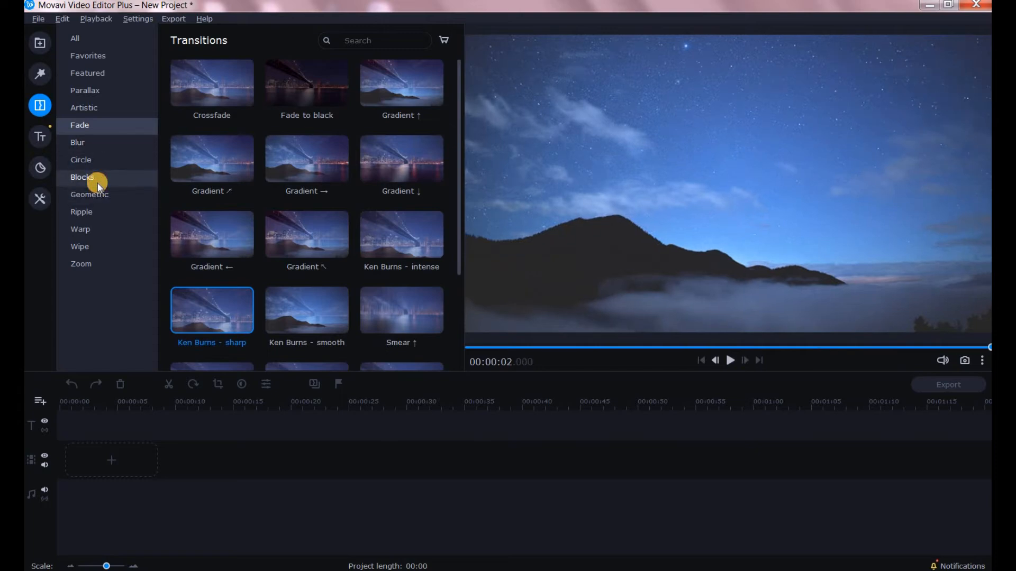
{"action": "left_click", "coordinate": [187, 98]}
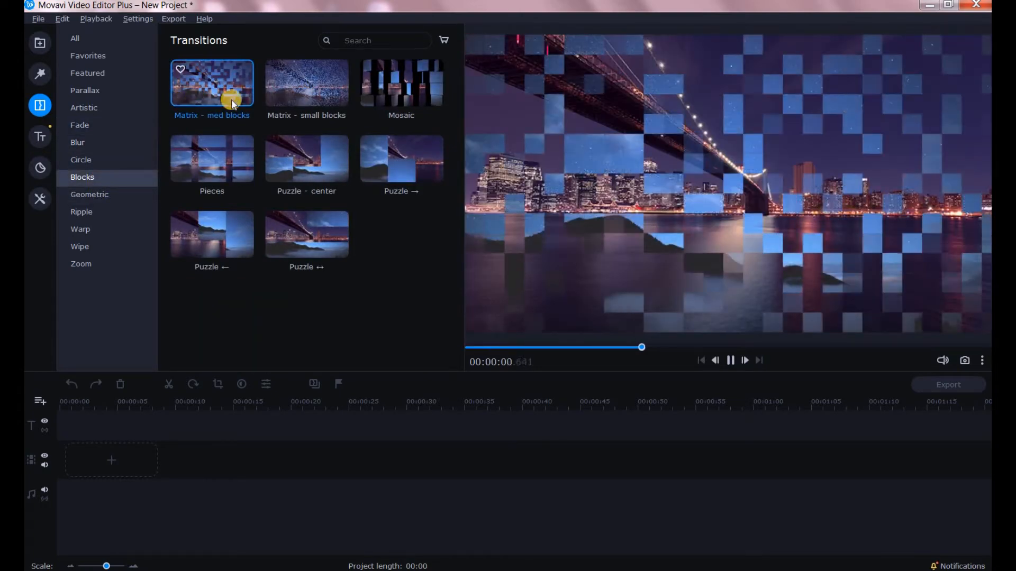
{"action": "left_click", "coordinate": [235, 147]}
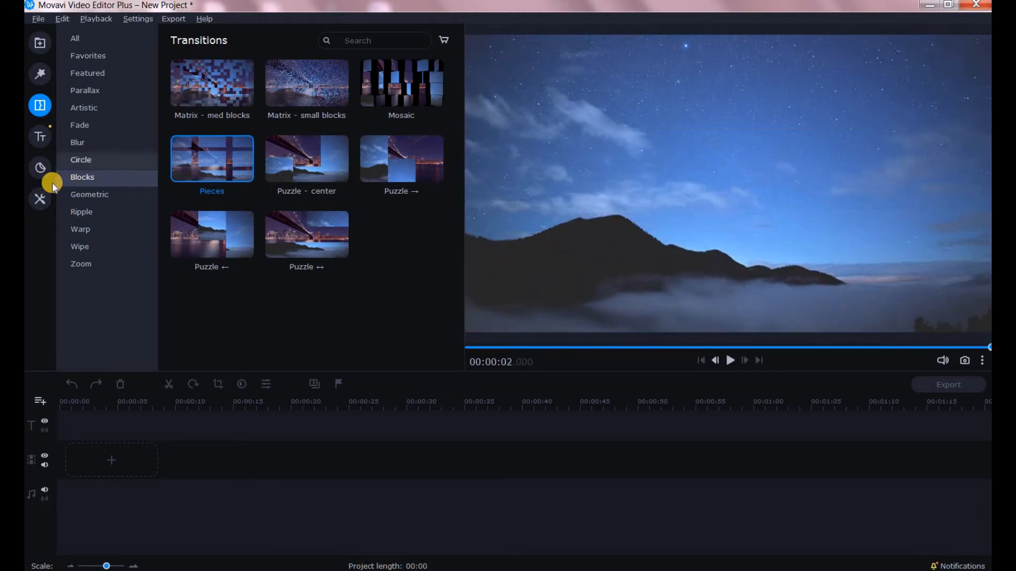
Preview the featured titles Diamond, Shadowed text, Text with line 2 and Quote
{"action": "left_click", "coordinate": [36, 142]}
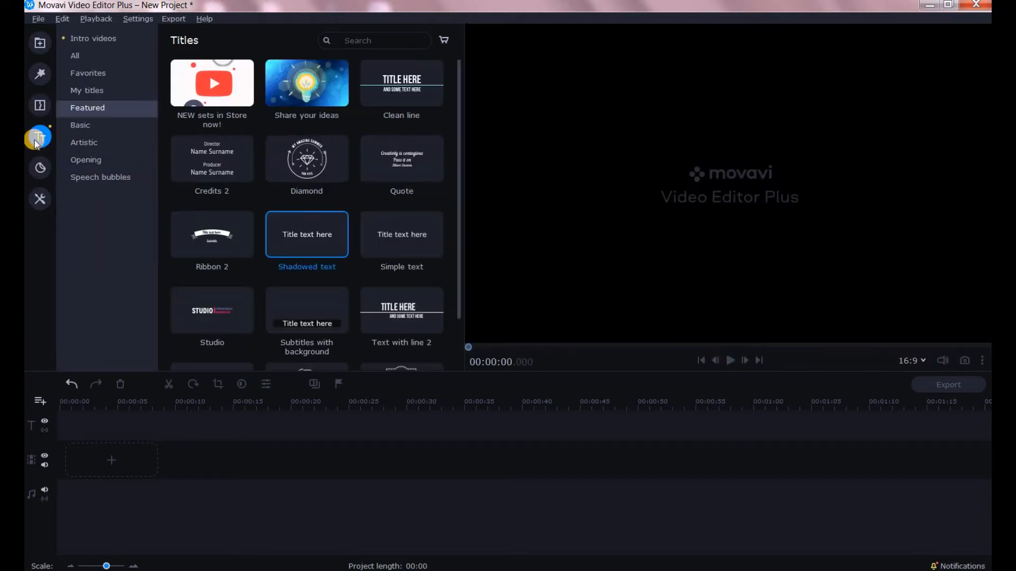
{"action": "left_click", "coordinate": [318, 169]}
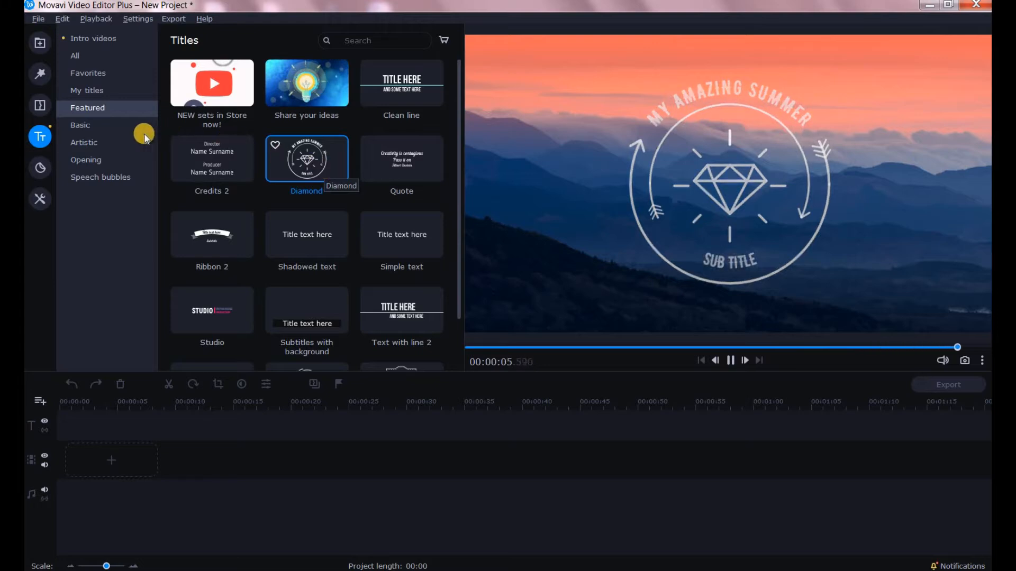
{"action": "left_click", "coordinate": [304, 233]}
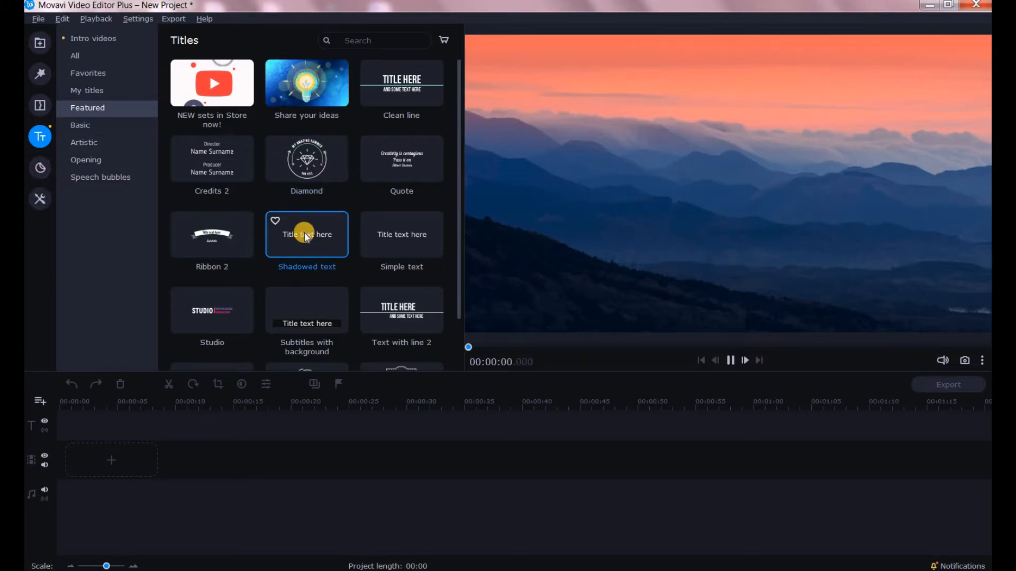
{"action": "left_click", "coordinate": [392, 315]}
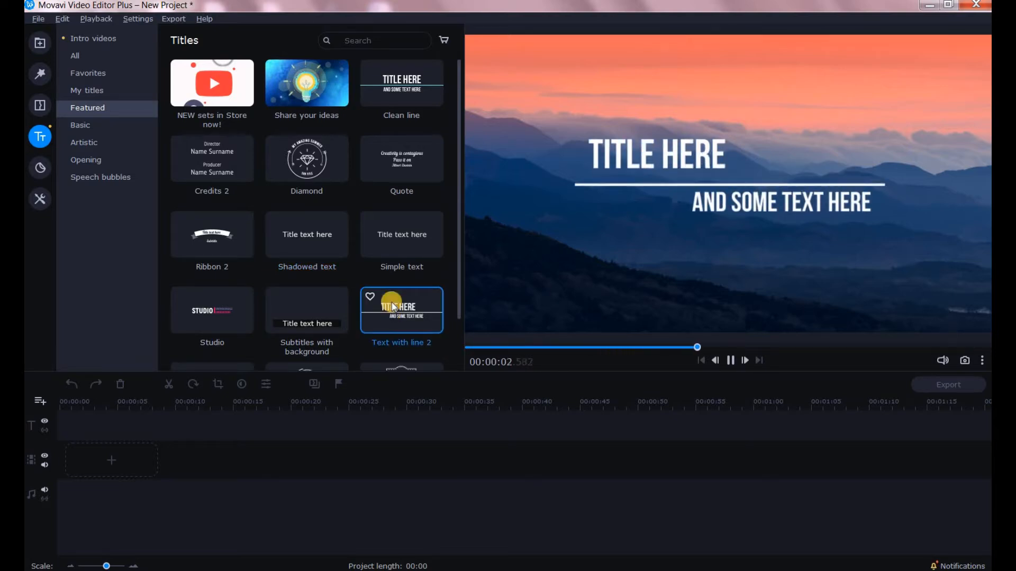
{"action": "left_click", "coordinate": [385, 164]}
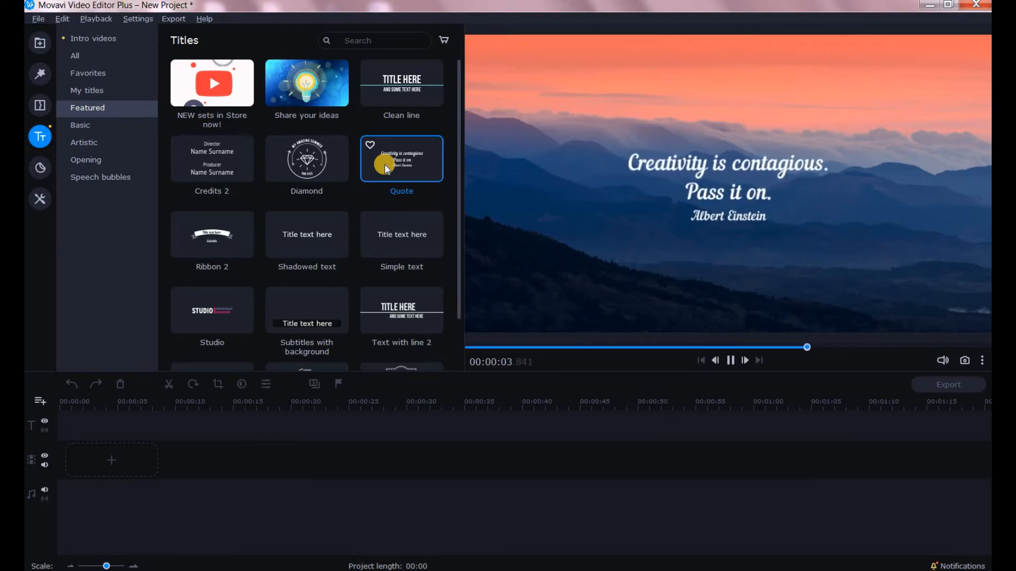
Preview the smiling-face sticker and look through the rest of the featured stickers
{"action": "left_click", "coordinate": [41, 170]}
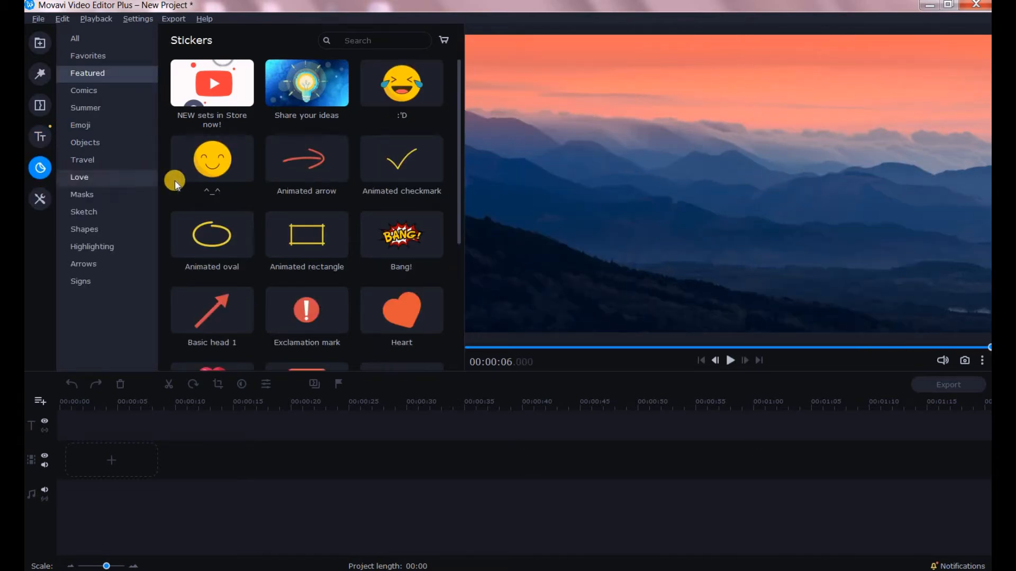
{"action": "left_click", "coordinate": [205, 179]}
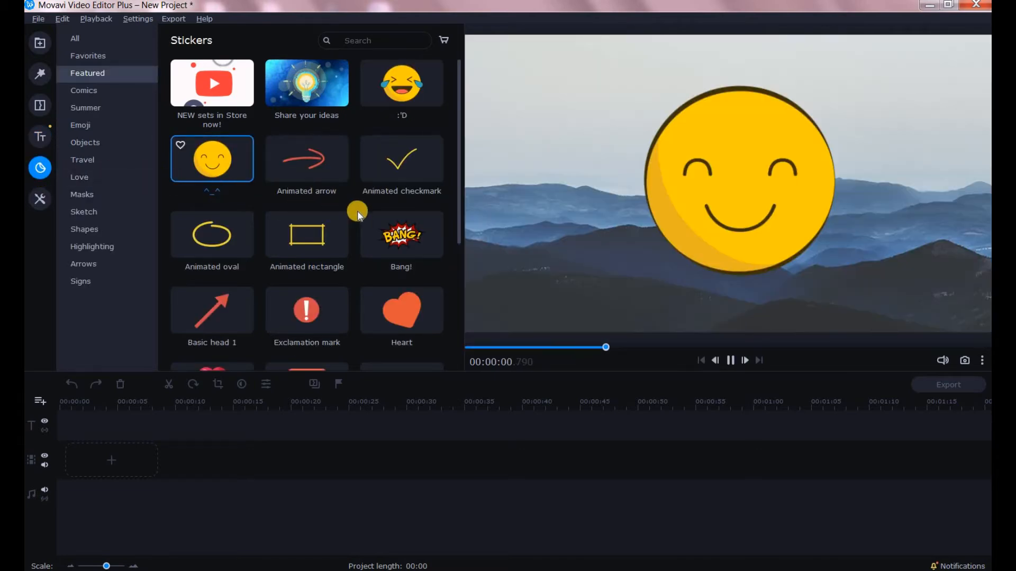
{"action": "scroll", "coordinate": [453, 255], "scroll_direction": "down", "scroll_amount": 1}
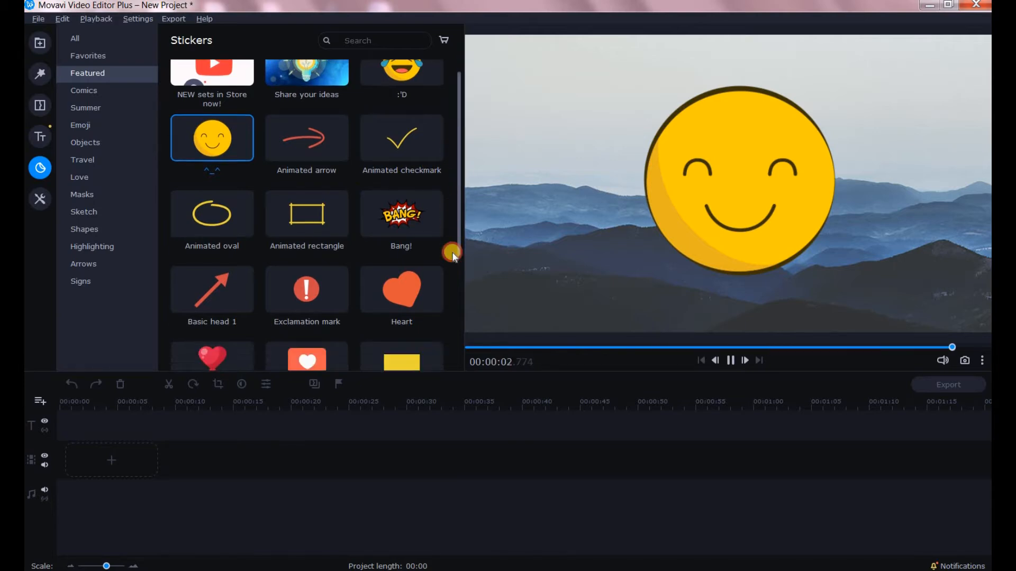
{"action": "scroll", "coordinate": [449, 254], "scroll_direction": "down", "scroll_amount": 3}
Browse the Sketch, Masks, Love and Travel sticker categories
{"action": "left_click", "coordinate": [99, 216]}
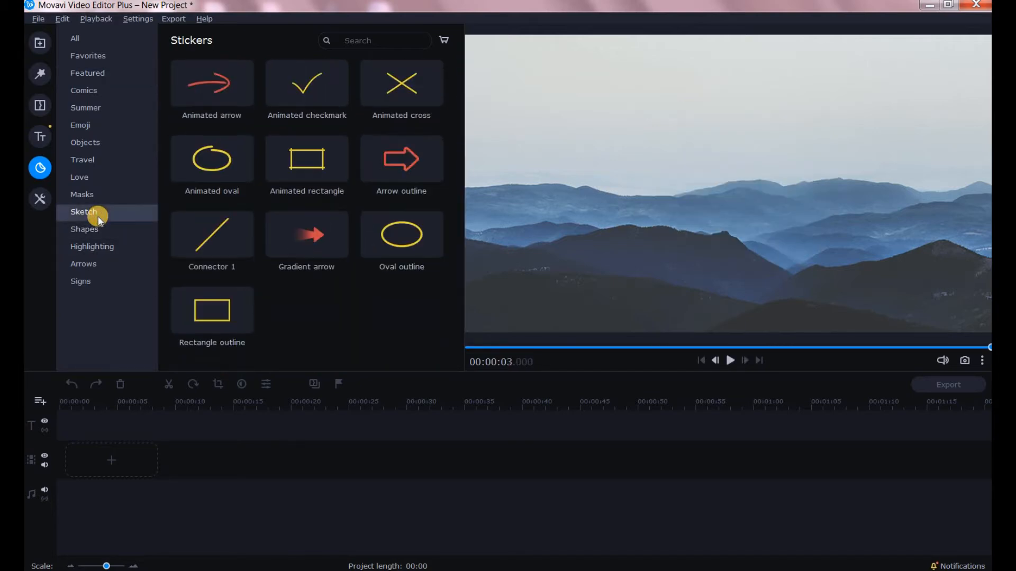
{"action": "left_click", "coordinate": [92, 194]}
{"action": "left_click", "coordinate": [88, 176]}
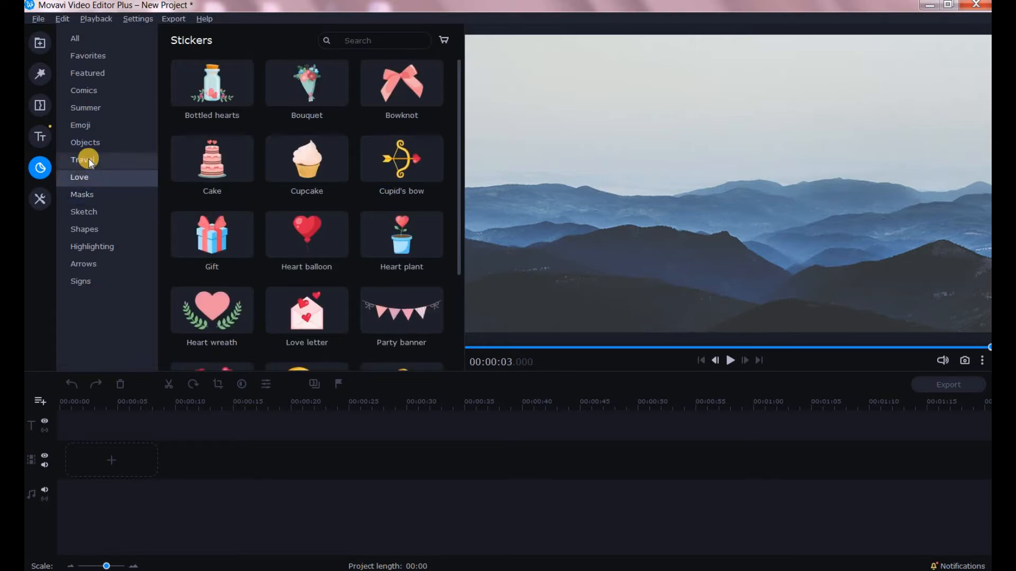
{"action": "left_click", "coordinate": [88, 158]}
List the video editing tools and view the Animation presets
{"action": "left_click", "coordinate": [39, 198]}
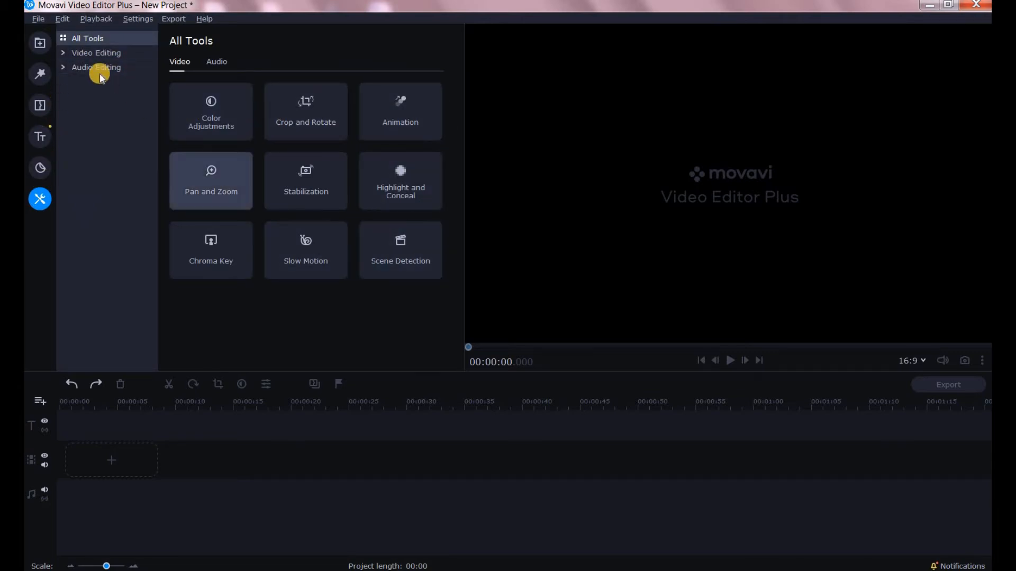
{"action": "left_click", "coordinate": [65, 53]}
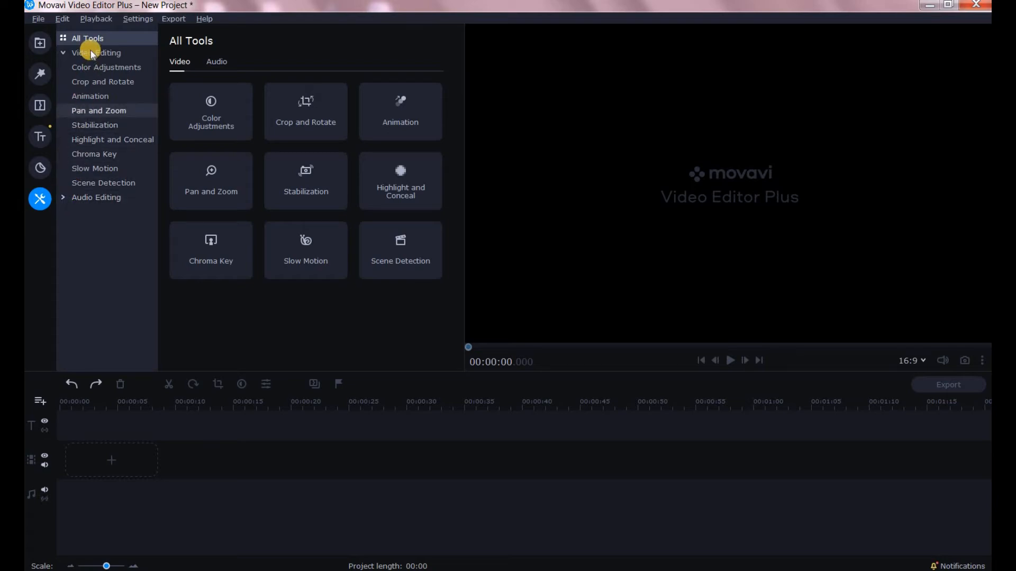
{"action": "left_click", "coordinate": [89, 96]}
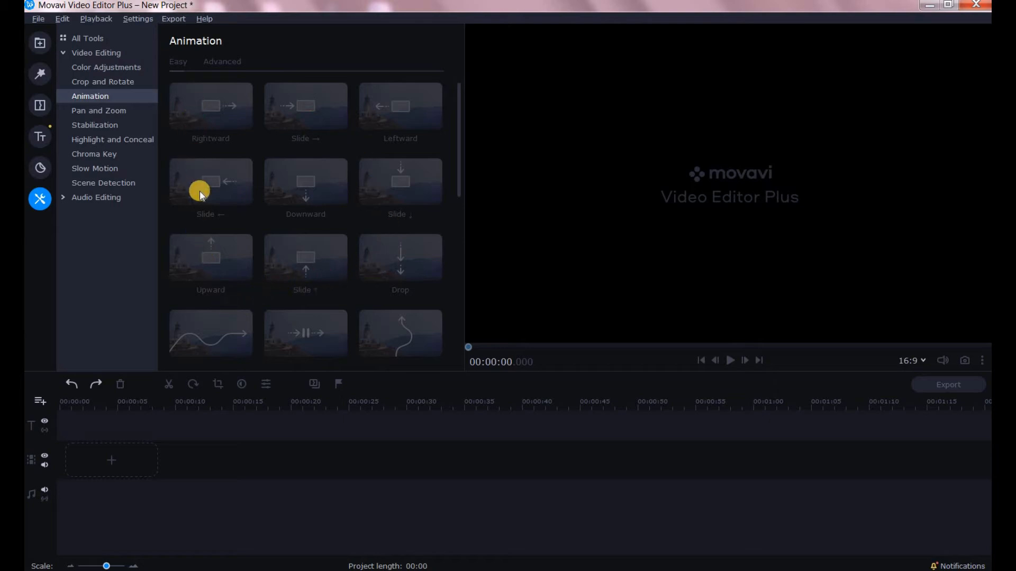
Import the images 1.jpg, Integration.png, Kids.jpg and StudentPresent.png from the Youtube folder into the media bin
{"action": "left_click", "coordinate": [38, 42]}
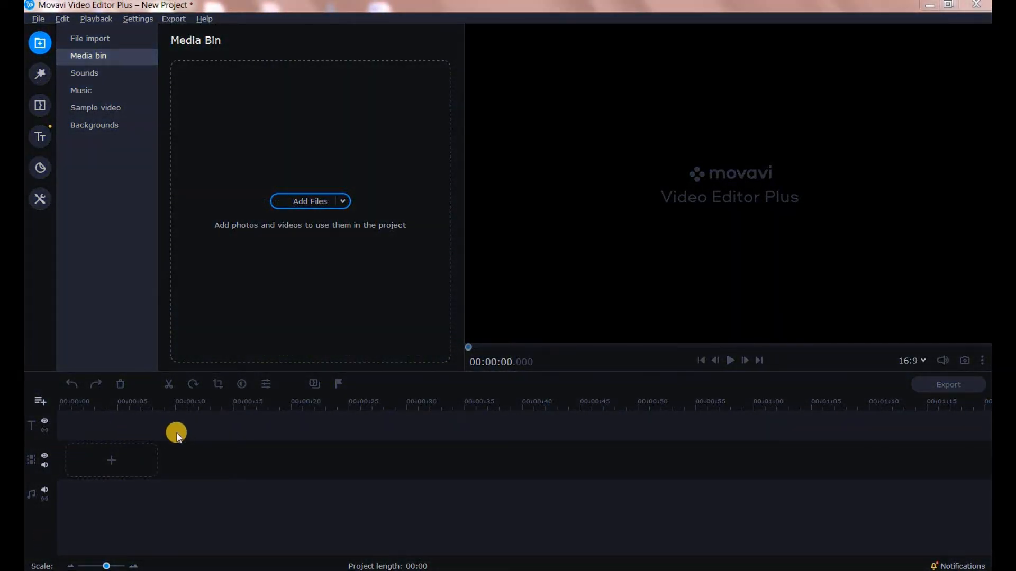
{"action": "left_click", "coordinate": [96, 40]}
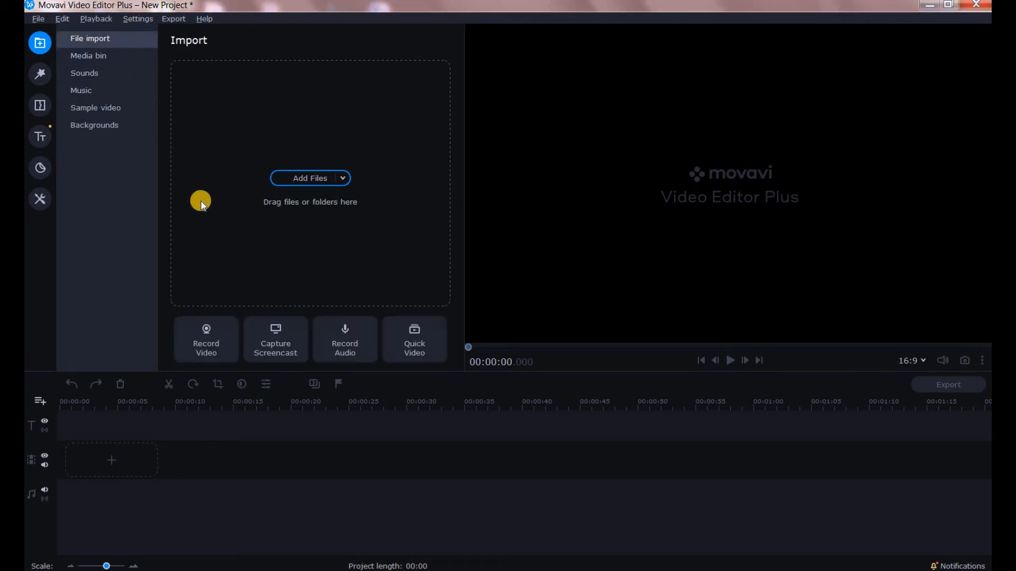
{"action": "left_click", "coordinate": [309, 180]}
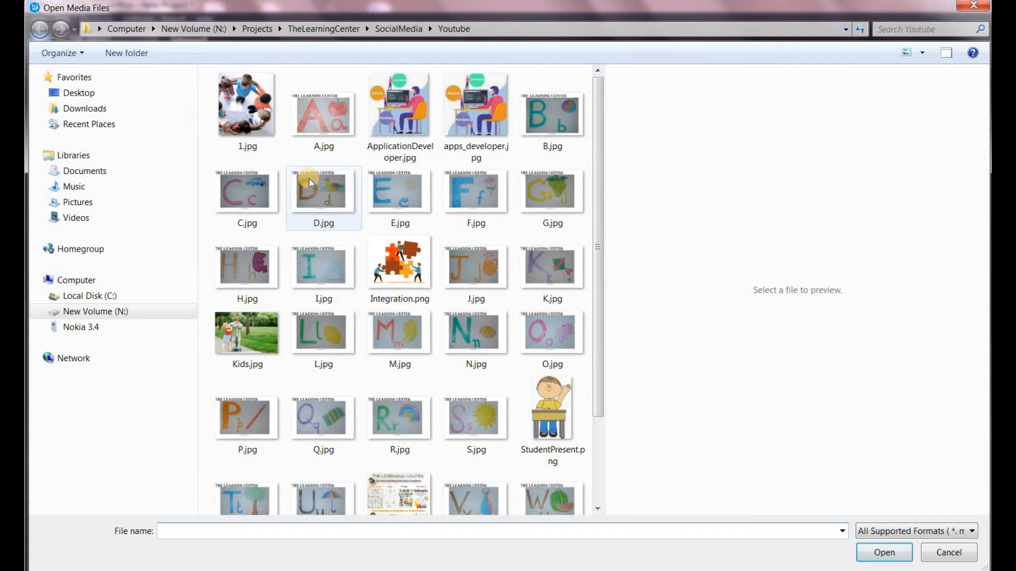
{"action": "left_click", "coordinate": [248, 110]}
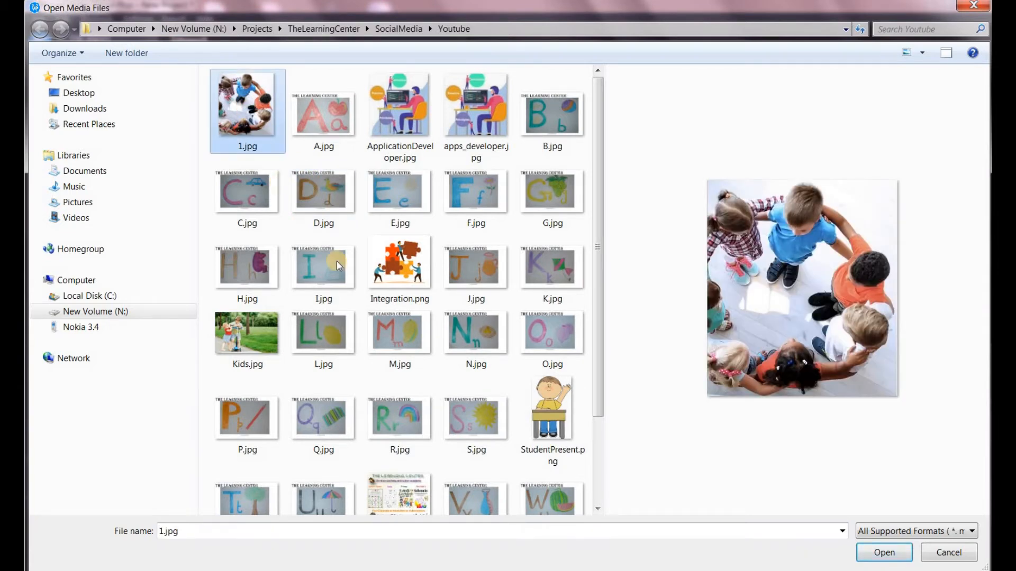
{"action": "left_click", "coordinate": [392, 263], "text": "ctrl"}
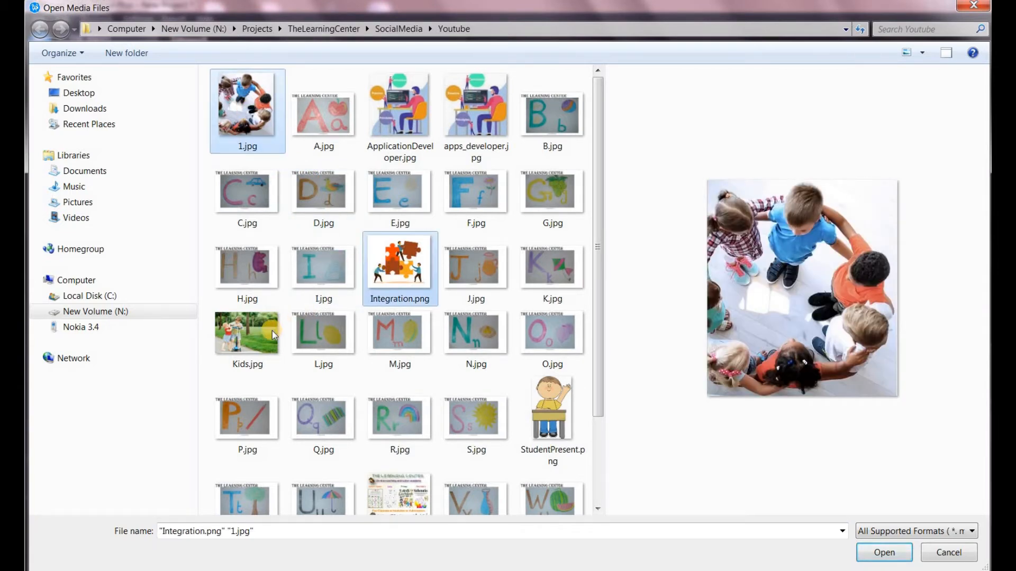
{"action": "left_click", "coordinate": [261, 332], "text": "ctrl"}
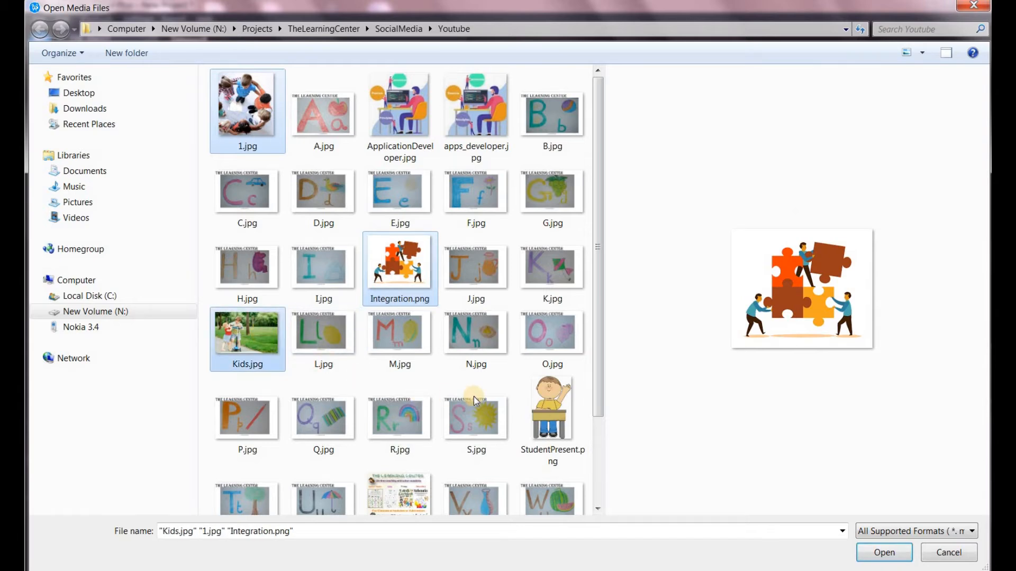
{"action": "left_click", "coordinate": [545, 401], "text": "ctrl"}
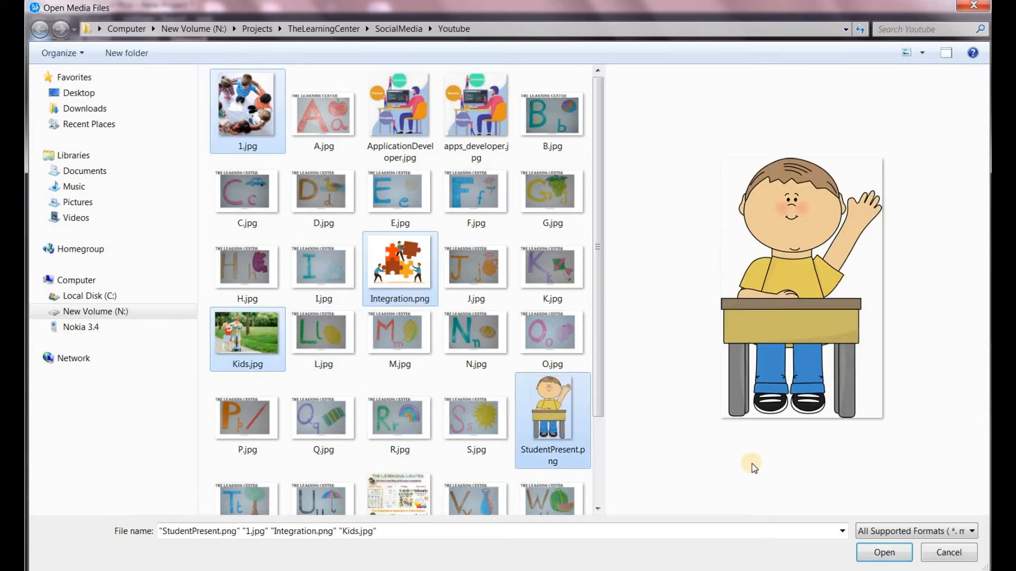
{"action": "left_click", "coordinate": [882, 552]}
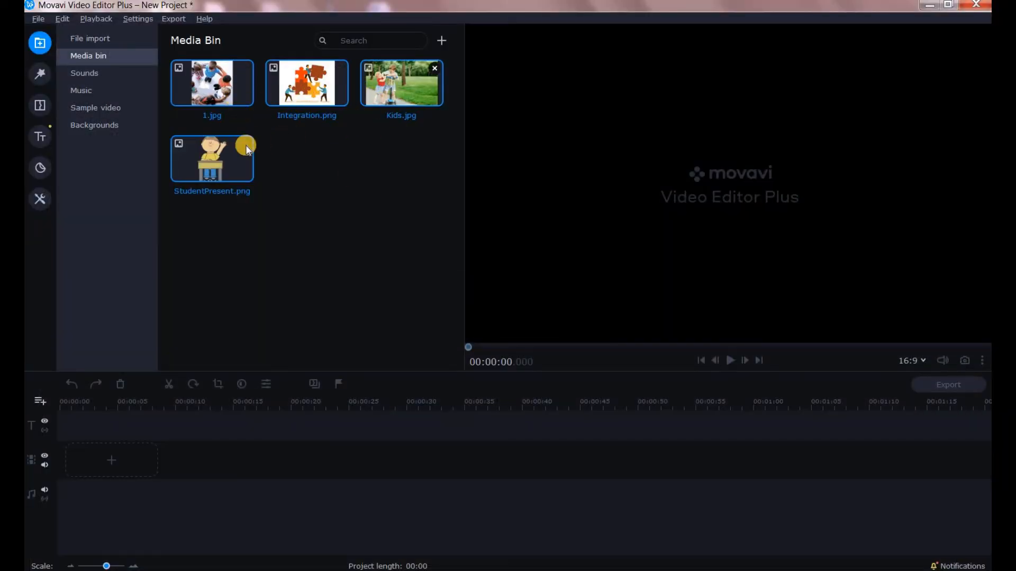
{"action": "left_click", "coordinate": [316, 194]}
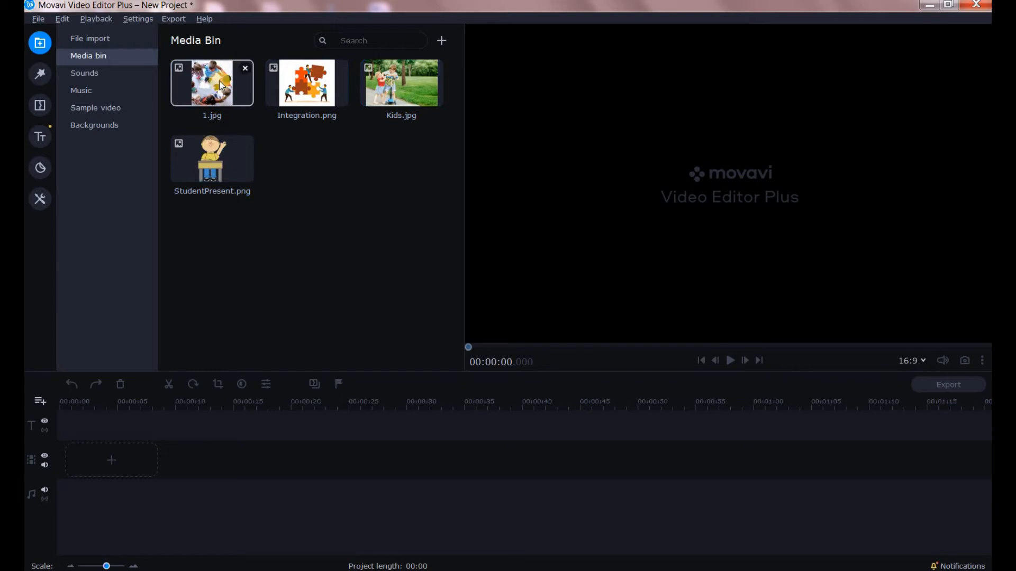
Place 1.jpg at the start of the video track and Integration.png directly after it
{"action": "left_click_drag", "start_coordinate": [220, 85], "coordinate": [126, 373]}
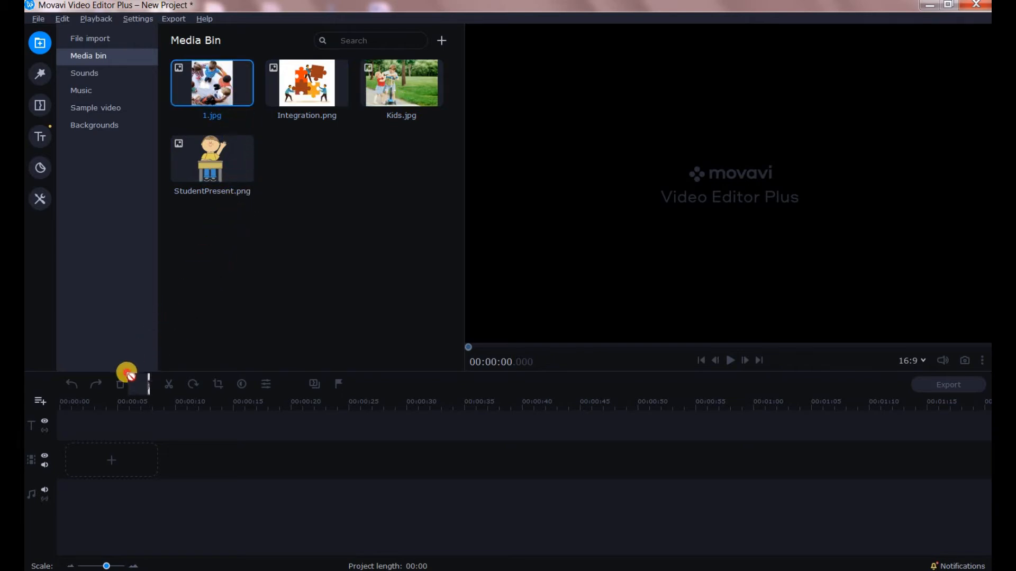
{"action": "left_click_drag", "start_coordinate": [84, 454], "coordinate": [85, 453]}
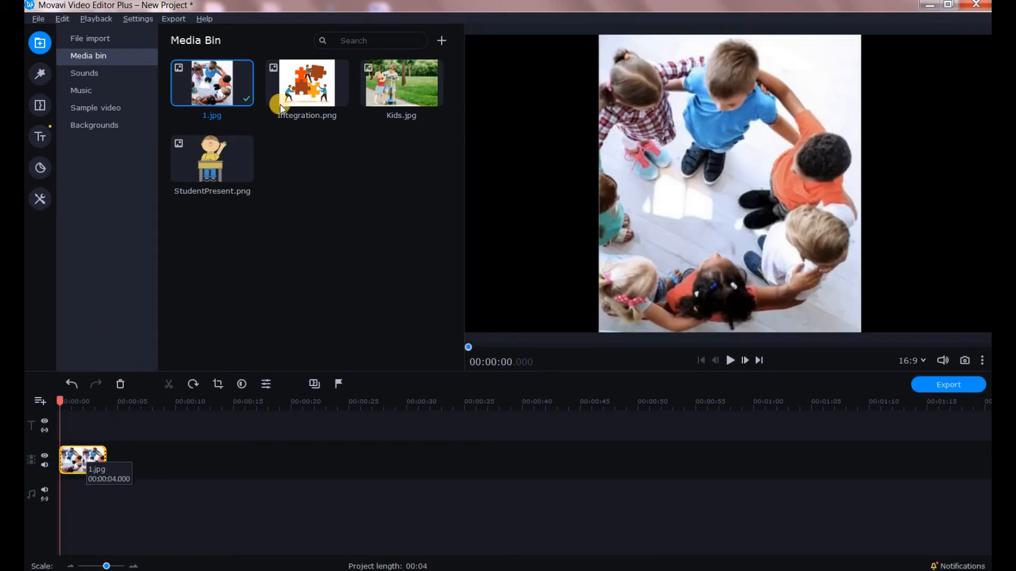
{"action": "left_click_drag", "start_coordinate": [298, 95], "coordinate": [151, 437]}
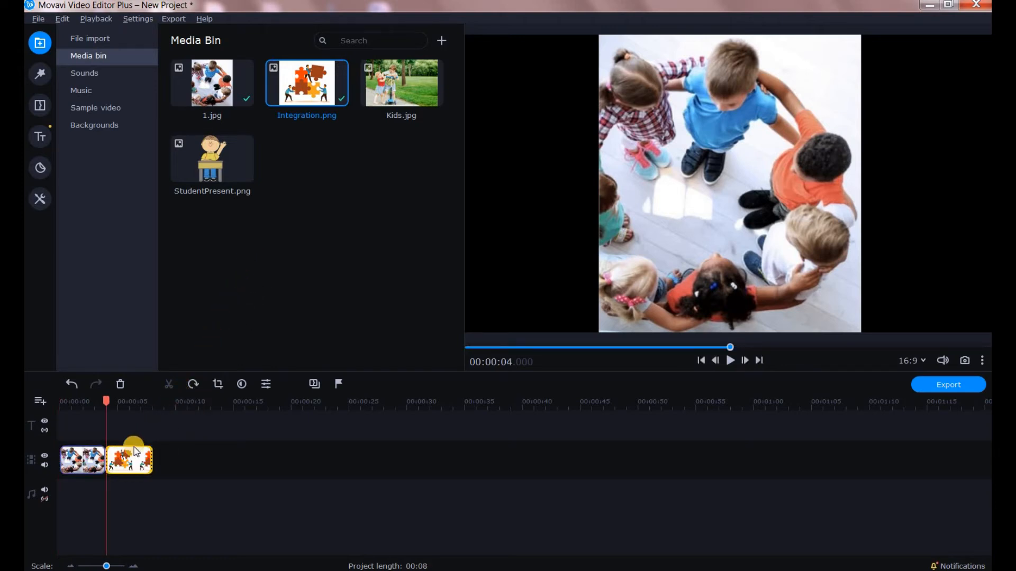
Extend the 1.jpg clip to end at about 7.9 s and the Integration.png clip to end at about 14.65 s
{"action": "left_click_drag", "start_coordinate": [104, 459], "coordinate": [142, 459]}
{"action": "left_click_drag", "start_coordinate": [149, 460], "coordinate": [150, 460]}
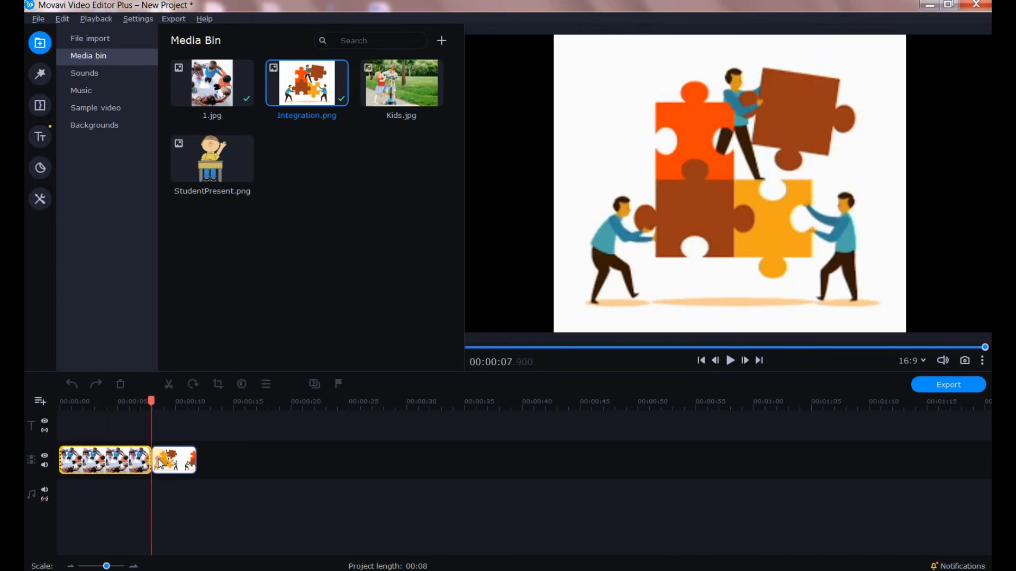
{"action": "left_click", "coordinate": [157, 459]}
{"action": "left_click_drag", "start_coordinate": [203, 453], "coordinate": [228, 451]}
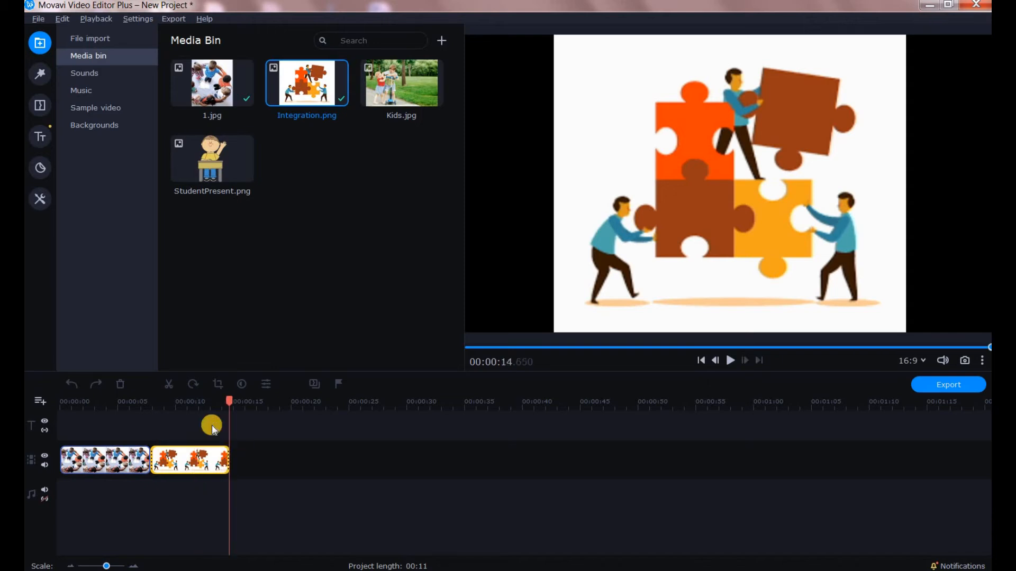
Add Kids.jpg and StudentPresent.png after the Integration.png clip, extending them to end at about 21.1 s and 27.8 s
{"action": "left_click_drag", "start_coordinate": [405, 77], "coordinate": [252, 385]}
{"action": "left_click_drag", "start_coordinate": [233, 441], "coordinate": [232, 443]}
{"action": "left_click_drag", "start_coordinate": [292, 454], "coordinate": [303, 454]}
{"action": "left_click_drag", "start_coordinate": [204, 167], "coordinate": [289, 391]}
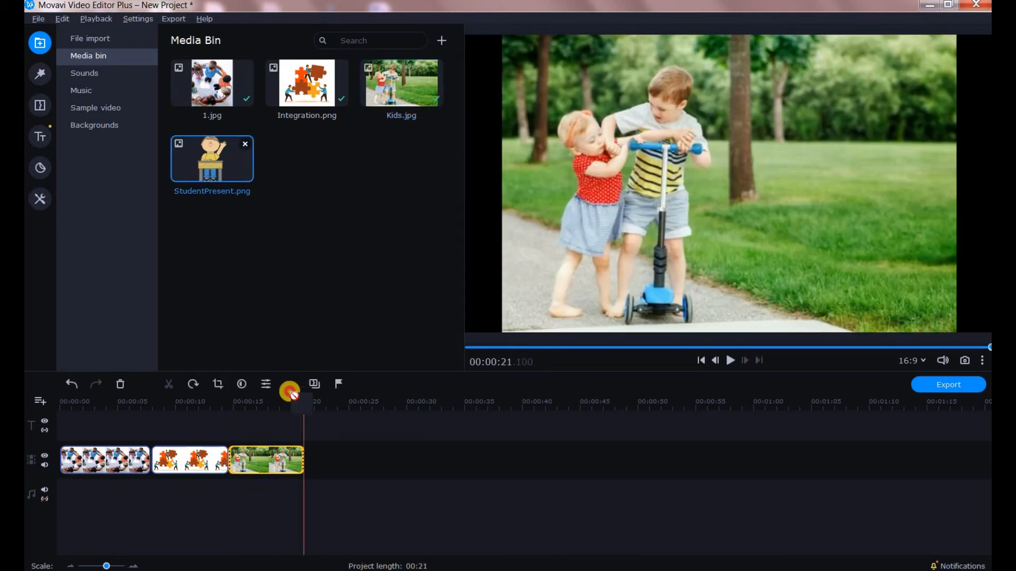
{"action": "left_click_drag", "start_coordinate": [307, 439], "coordinate": [381, 456]}
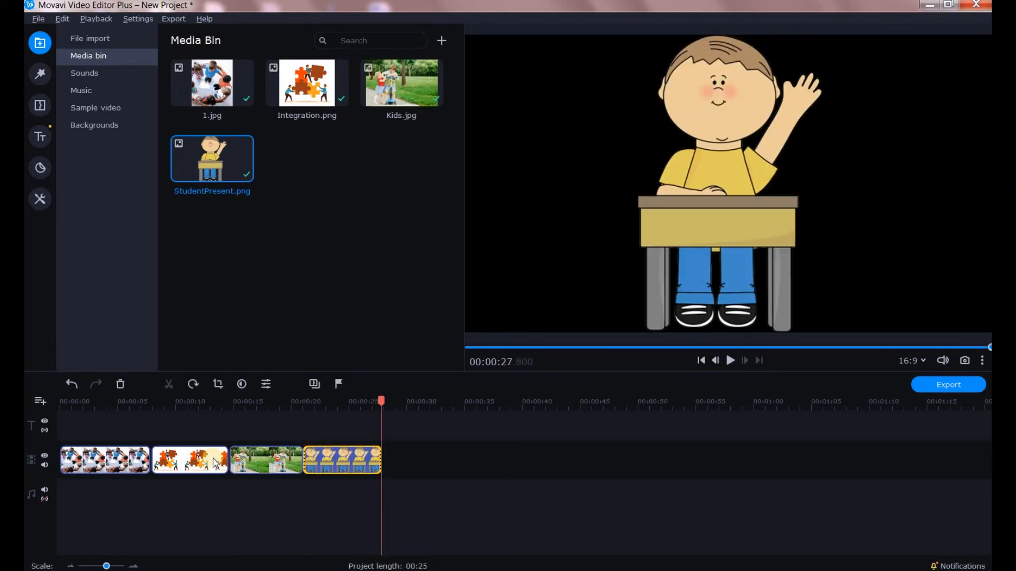
Play the slideshow from the beginning to check the change from the first image to the second
{"action": "left_click", "coordinate": [60, 401]}
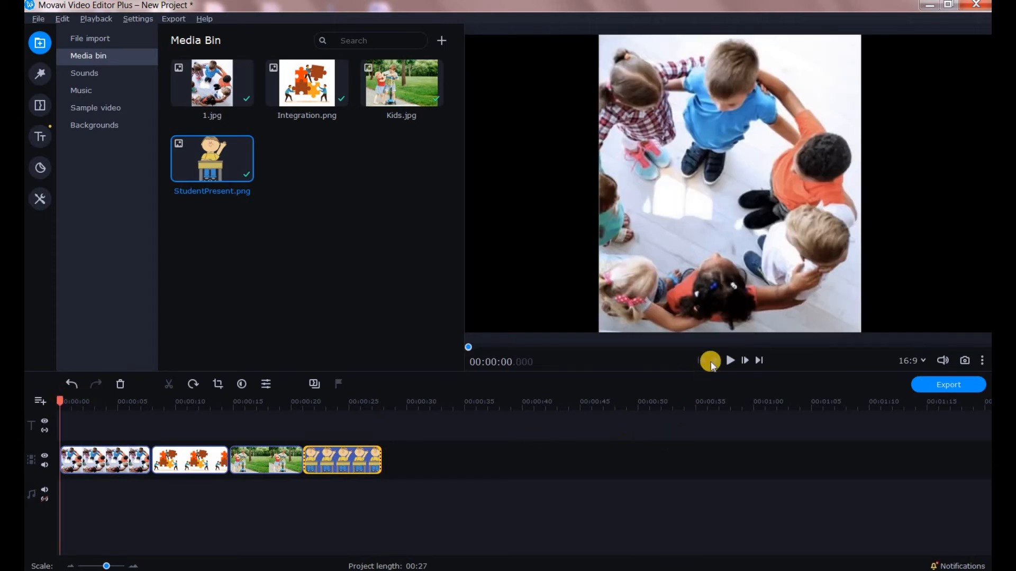
{"action": "left_click", "coordinate": [734, 360]}
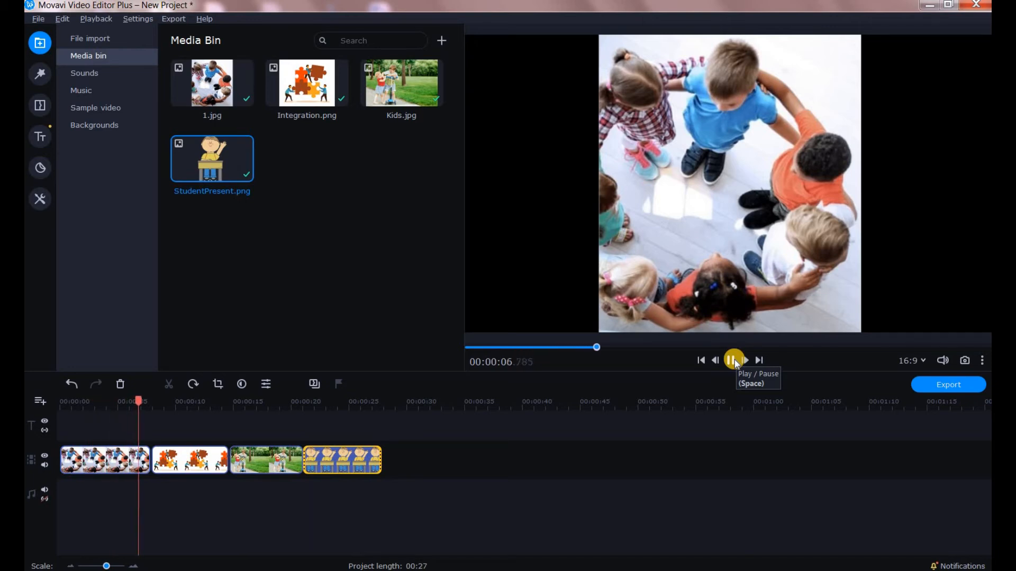
{"action": "left_click", "coordinate": [733, 361]}
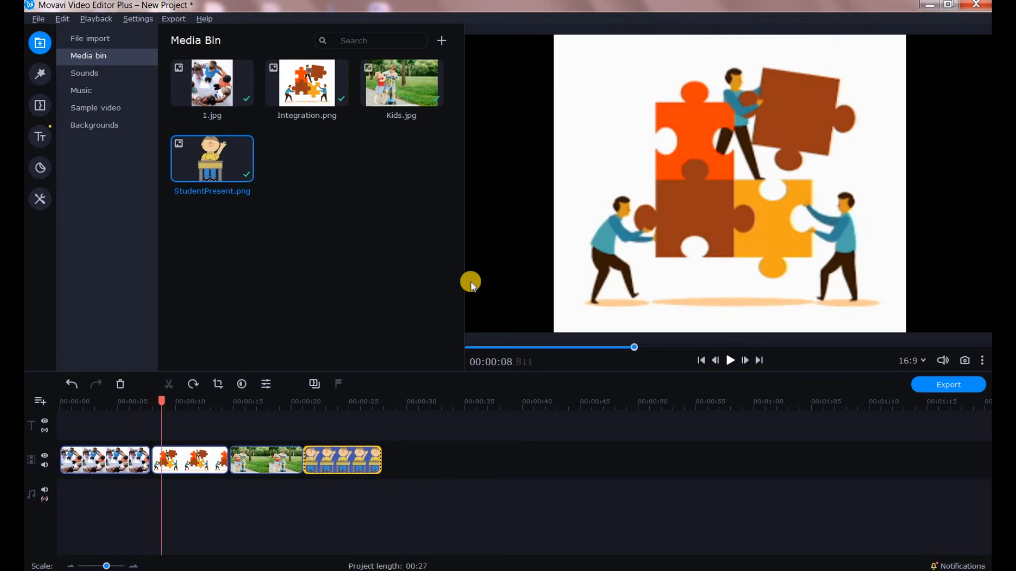
Apply the Mosaic, Puzzle → and Puzzle ← block transitions, in that order, to the three joints between the four clips
{"action": "left_click", "coordinate": [42, 106]}
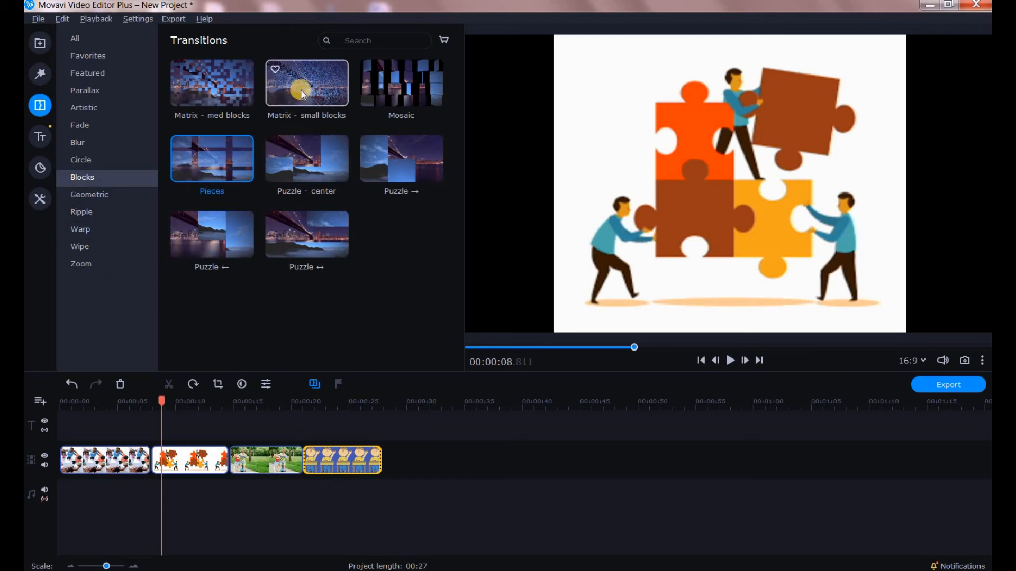
{"action": "left_click_drag", "start_coordinate": [404, 91], "coordinate": [176, 382]}
{"action": "left_click_drag", "start_coordinate": [145, 431], "coordinate": [144, 451]}
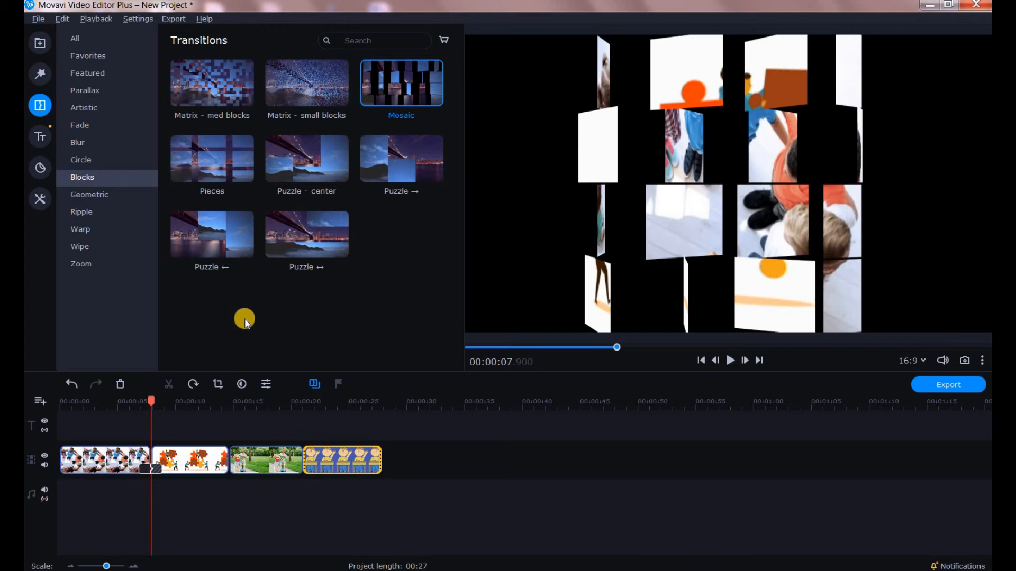
{"action": "left_click_drag", "start_coordinate": [386, 161], "coordinate": [228, 448]}
{"action": "left_click_drag", "start_coordinate": [222, 245], "coordinate": [276, 452]}
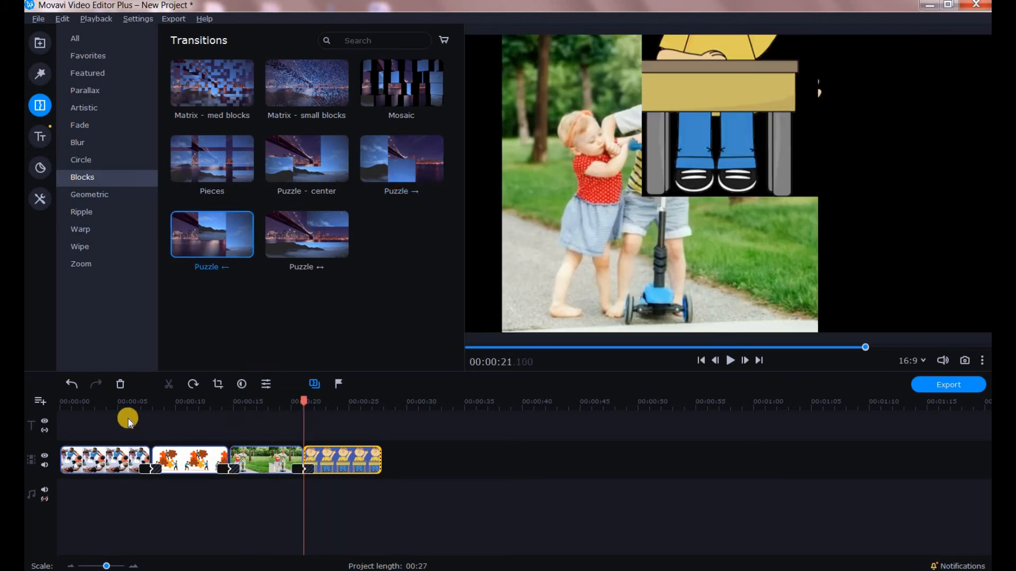
Play the timeline from about 5.3 s through all three transitions into the StudentPresent.png clip
{"action": "left_click", "coordinate": [121, 408]}
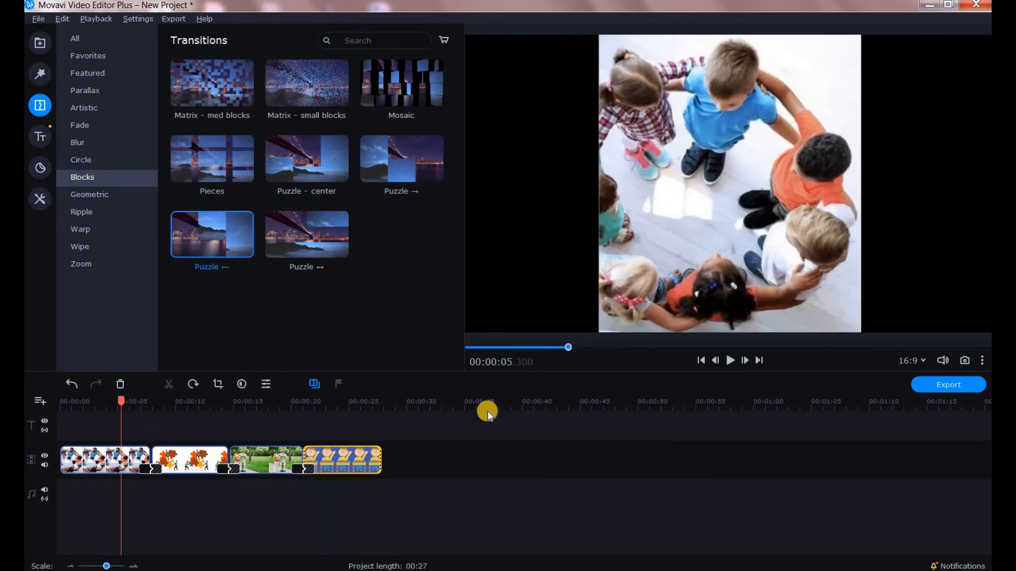
{"action": "left_click", "coordinate": [728, 363]}
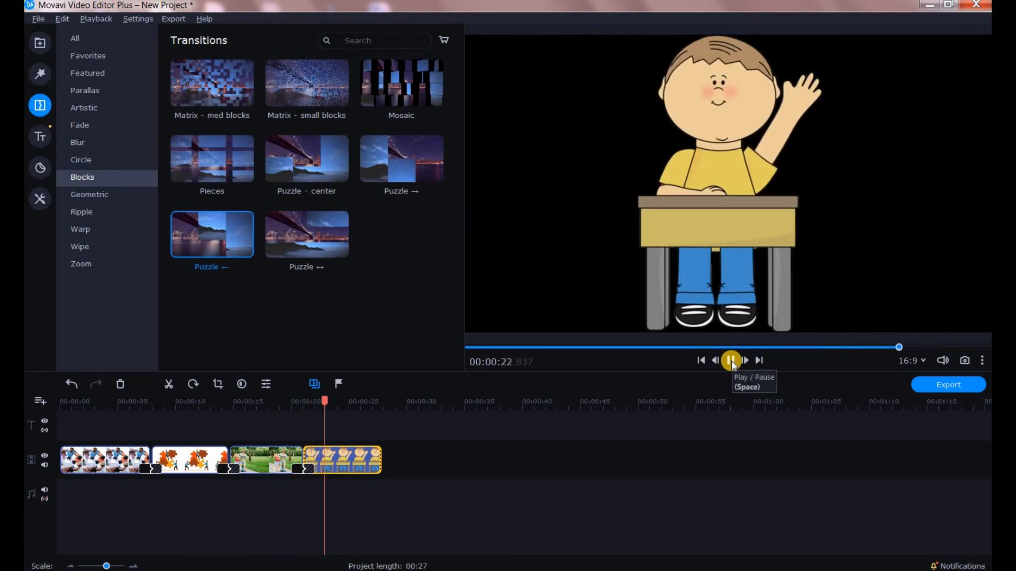
{"action": "left_click", "coordinate": [731, 360]}
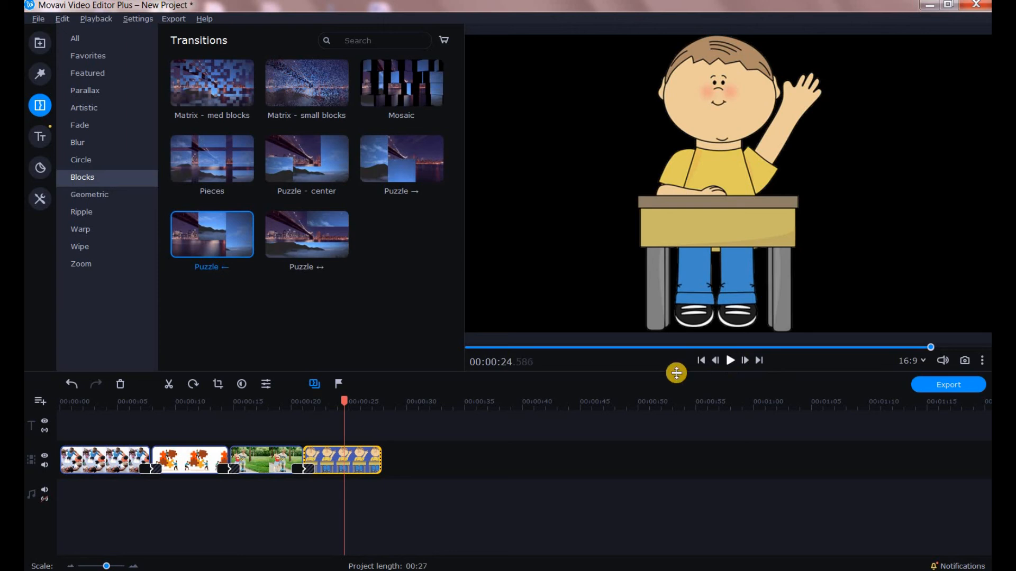
Add the featured Clean line title to the title track above the 1.jpg clip, starting at about 3.4 s
{"action": "left_click", "coordinate": [47, 137]}
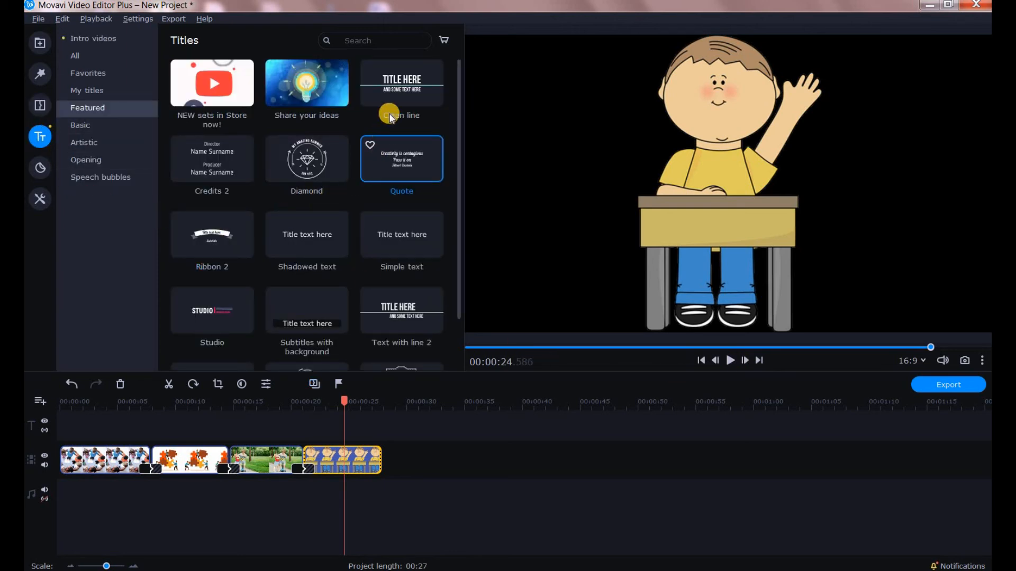
{"action": "left_click", "coordinate": [405, 92]}
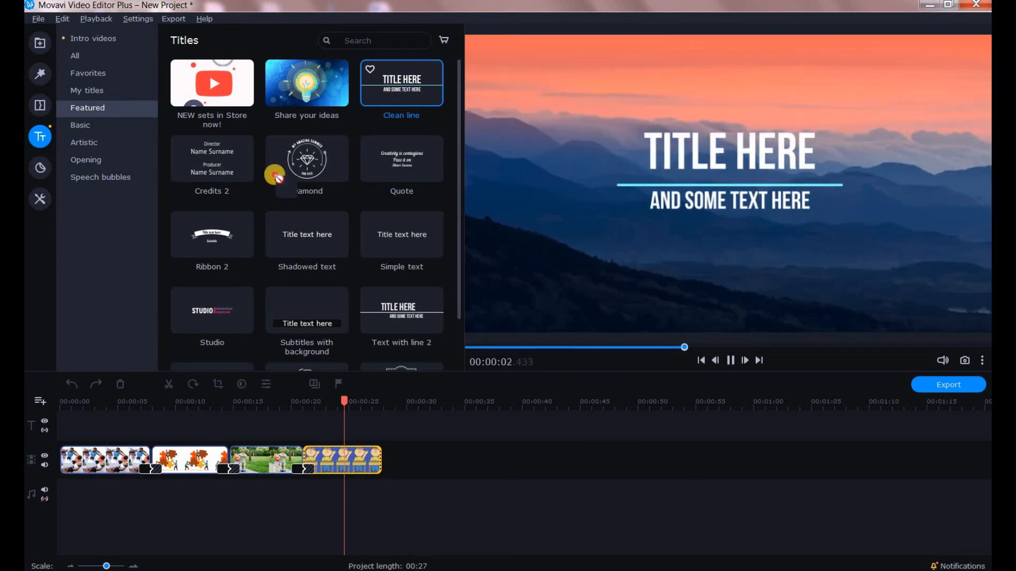
{"action": "left_click_drag", "start_coordinate": [180, 310], "coordinate": [101, 430]}
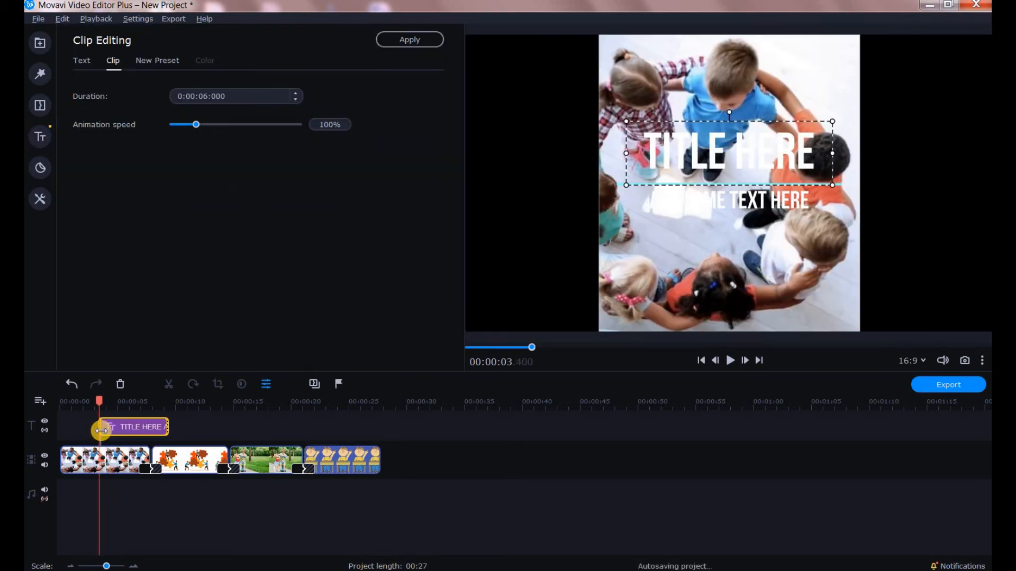
Change the text color of the title's "TITLE HERE" line to #bb285c
{"action": "left_click", "coordinate": [140, 429]}
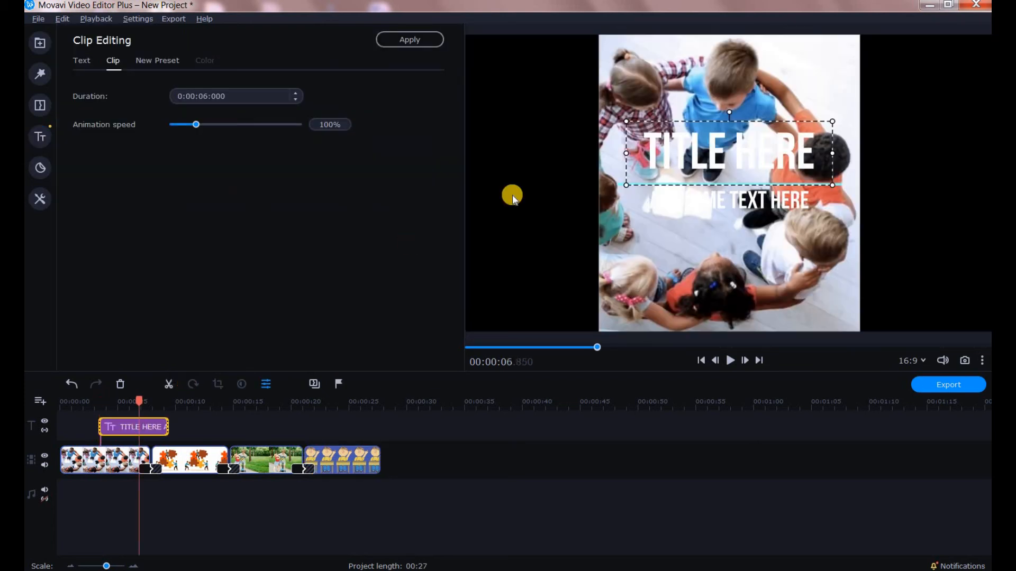
{"action": "double_click", "coordinate": [674, 155]}
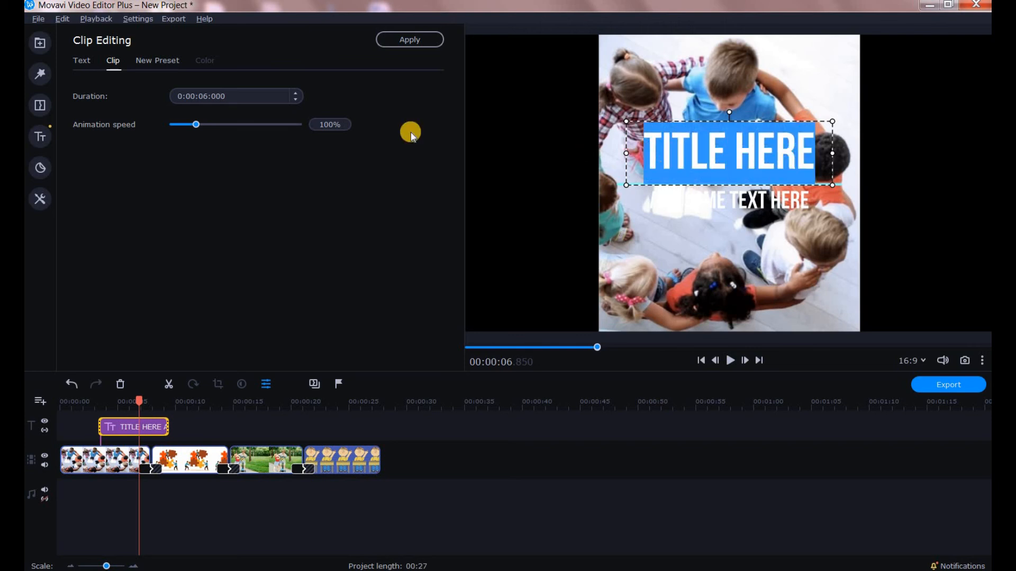
{"action": "left_click", "coordinate": [82, 60]}
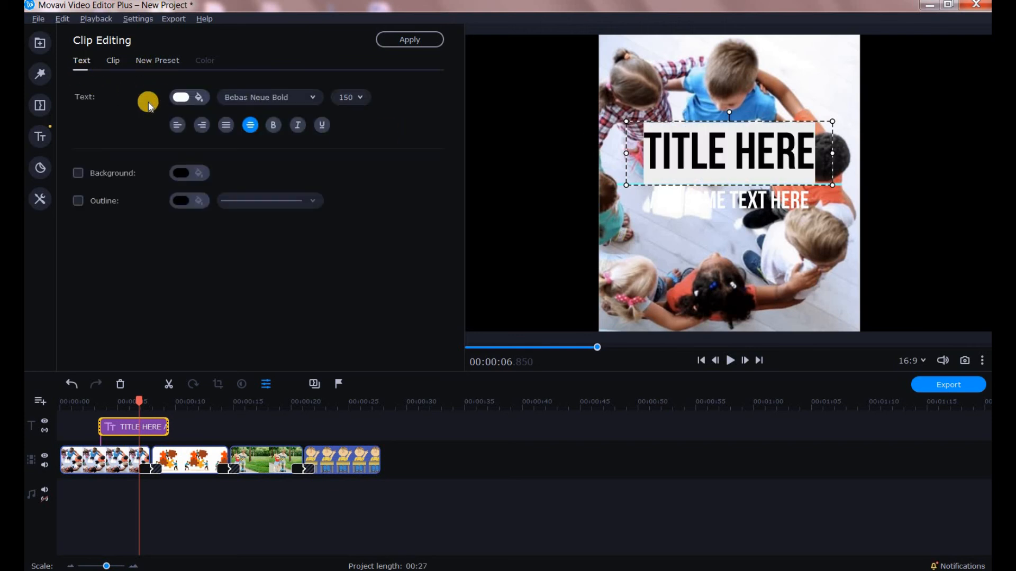
{"action": "left_click", "coordinate": [190, 99]}
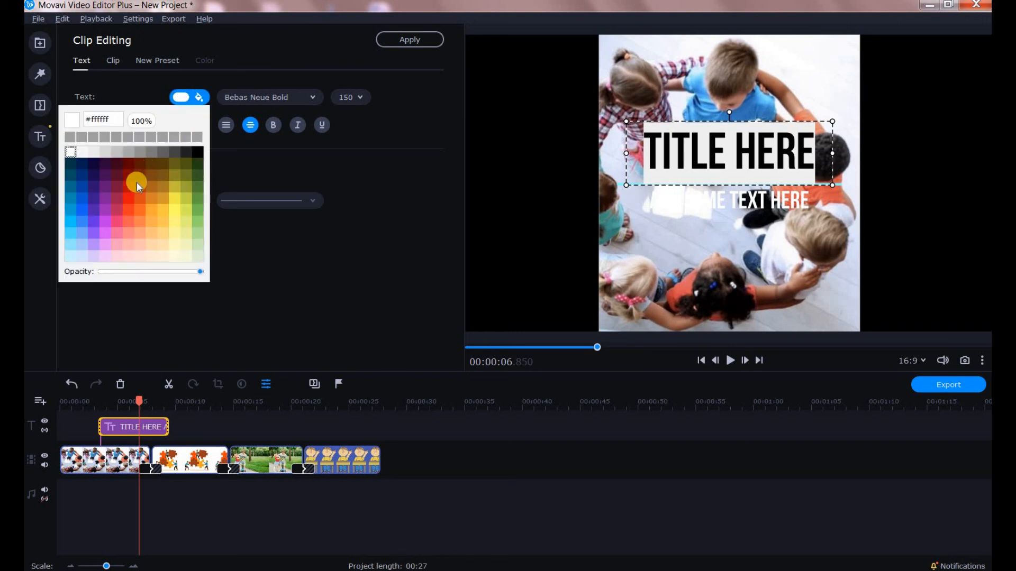
{"action": "left_click", "coordinate": [116, 208]}
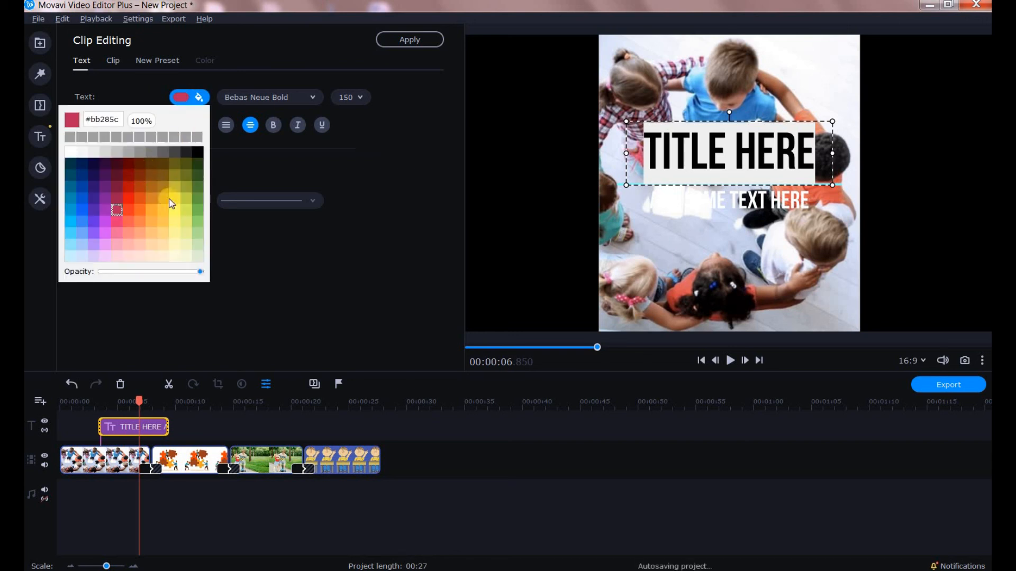
Change the text color of the title's "AND SOME TEXT HERE" line to #5125ad
{"action": "left_click", "coordinate": [729, 201]}
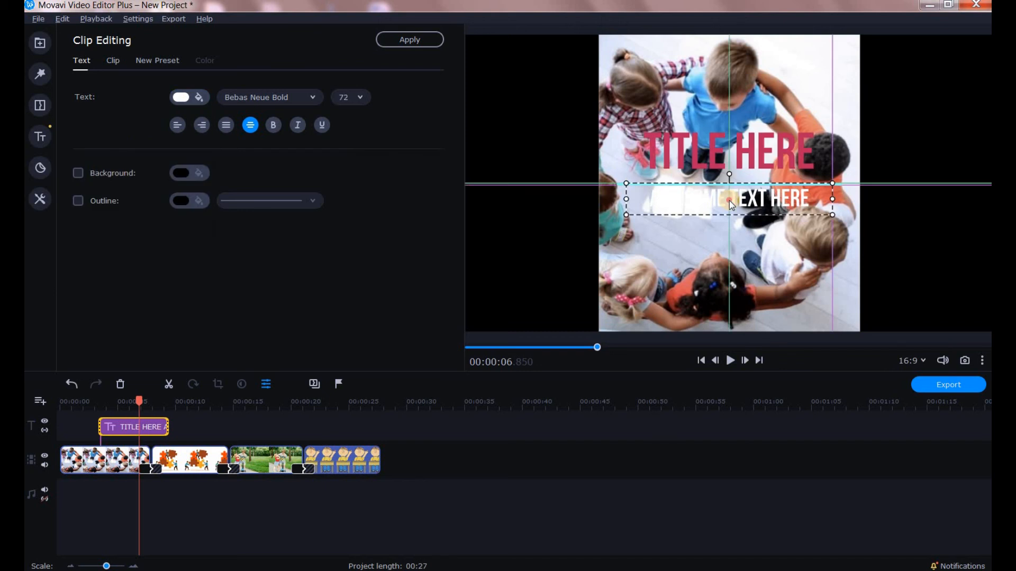
{"action": "left_click", "coordinate": [186, 100]}
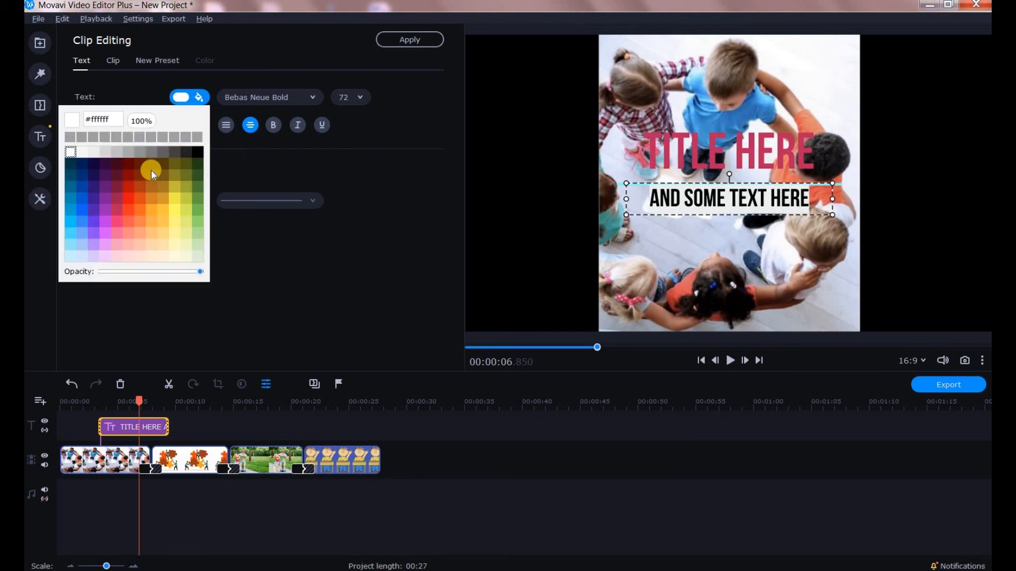
{"action": "left_click", "coordinate": [94, 209]}
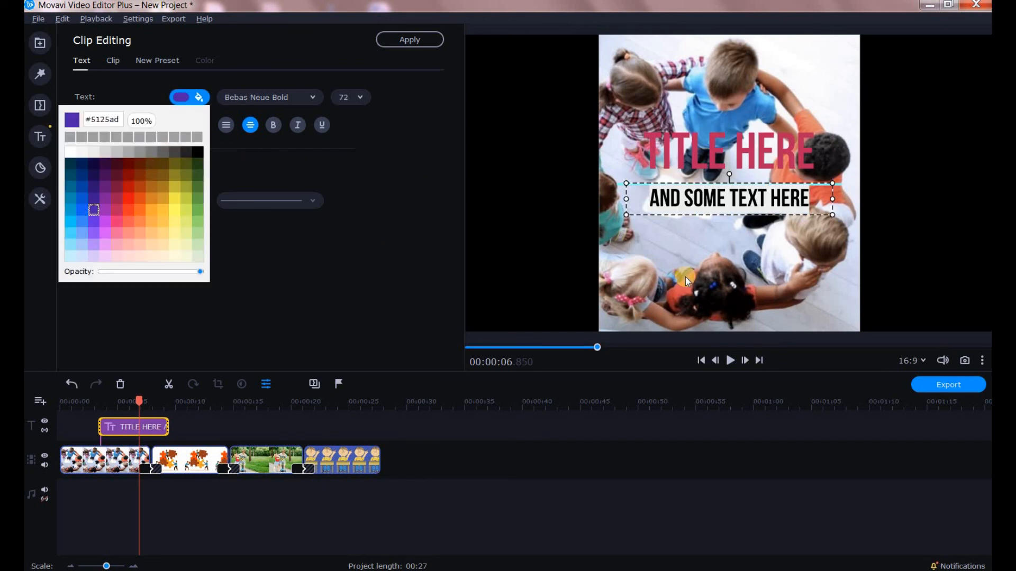
{"action": "left_click", "coordinate": [697, 240]}
Spread out the title's layout: move the subtitle lower, "TITLE HERE" up to the picture's upper edge, and the divider line slightly down
{"action": "left_click_drag", "start_coordinate": [710, 190], "coordinate": [693, 241]}
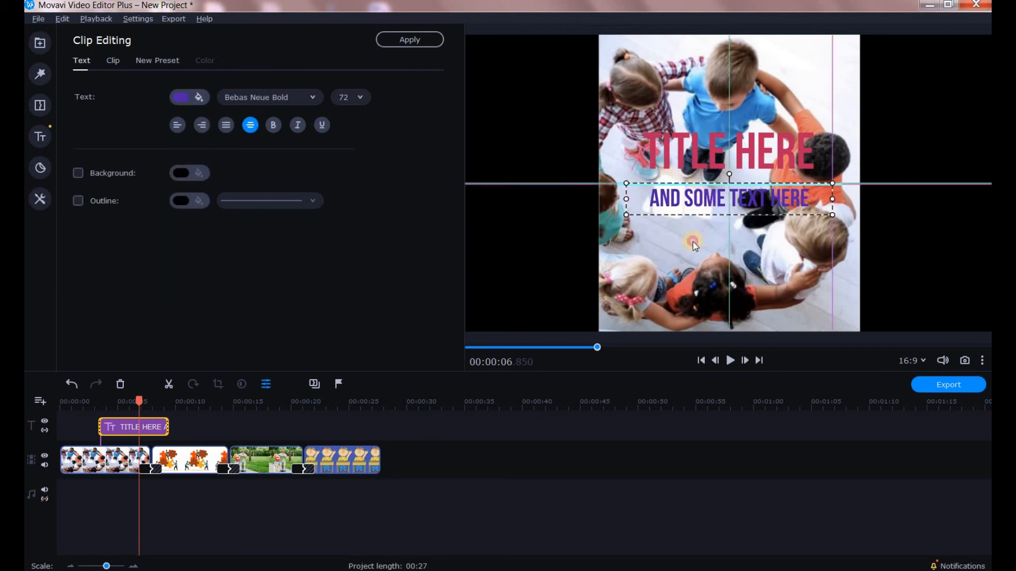
{"action": "left_click_drag", "start_coordinate": [703, 162], "coordinate": [683, 64]}
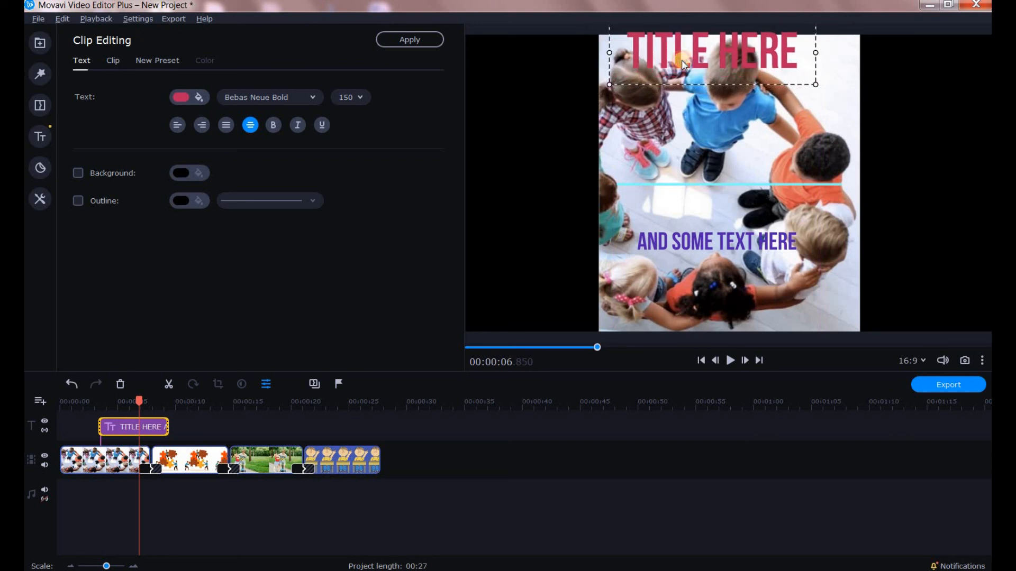
{"action": "left_click_drag", "start_coordinate": [686, 183], "coordinate": [690, 201]}
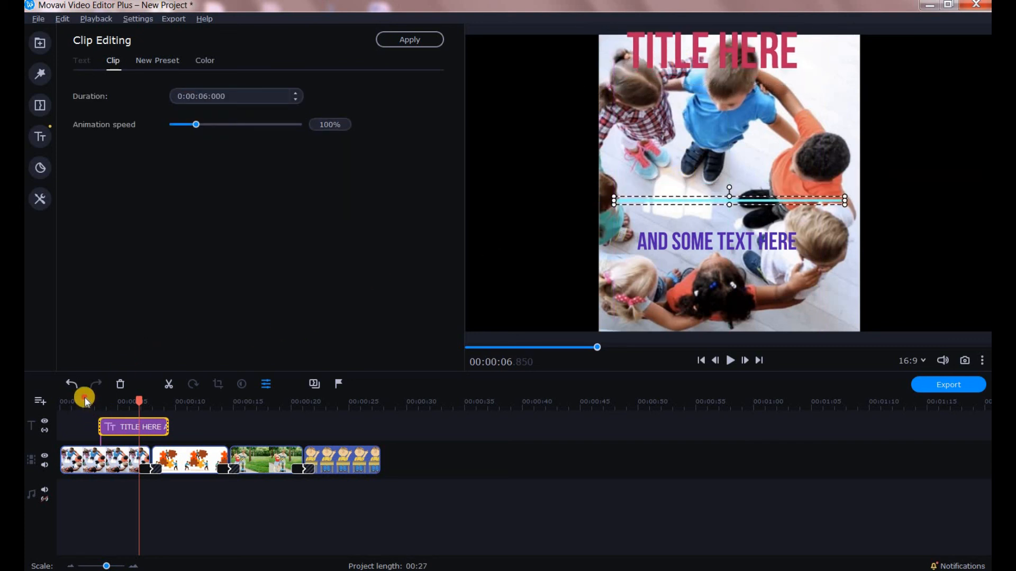
Play back the edited title and the first transition, pausing in the puzzle image clip at about 10.3 s
{"action": "left_click", "coordinate": [731, 361]}
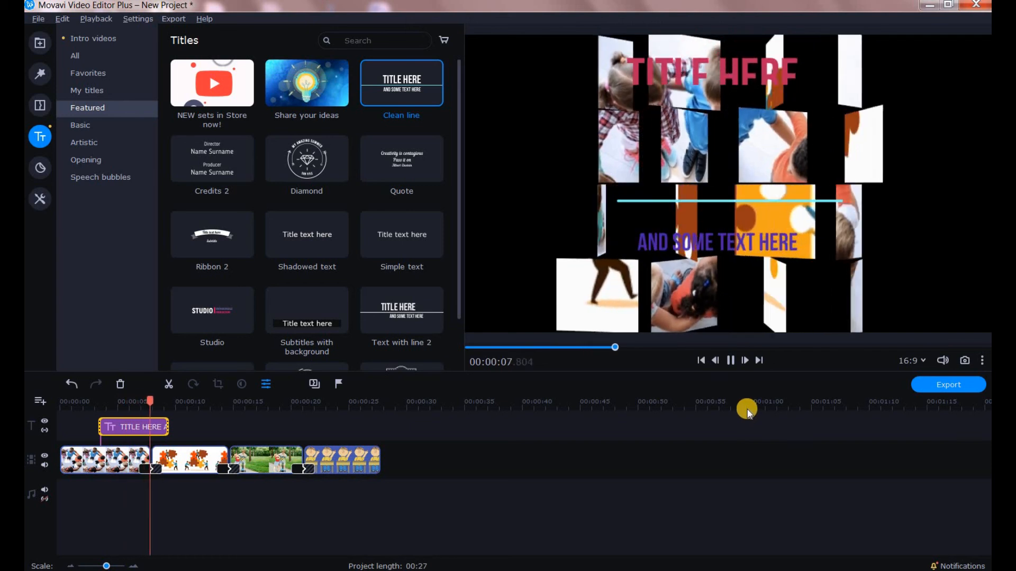
{"action": "left_click", "coordinate": [730, 360]}
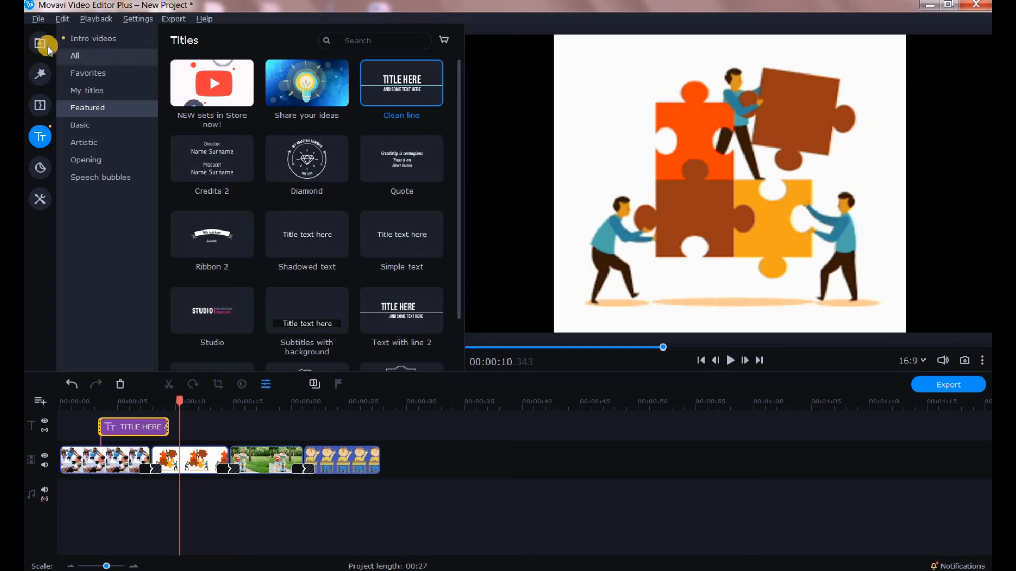